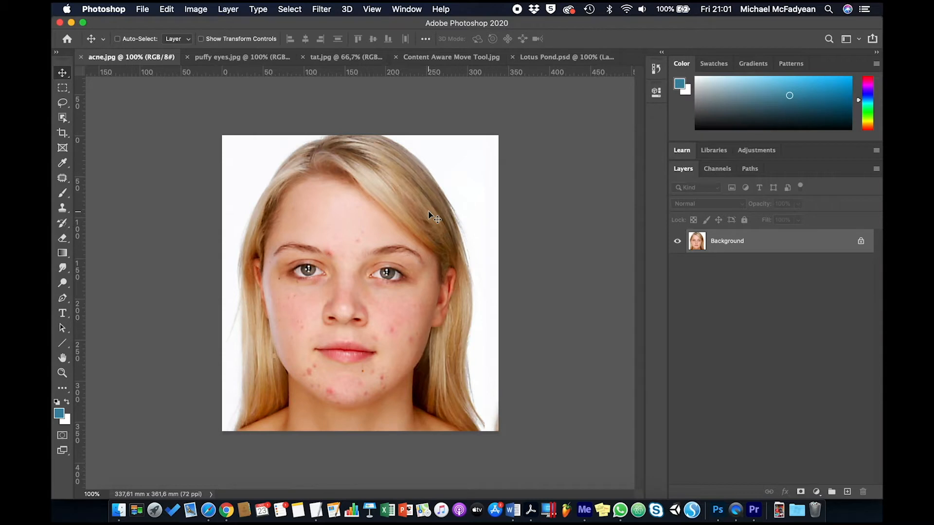
- Remove the blemishes on the lower forehead and at the inner eyebrow with the Spot Healing Brush set to Content-Aware
key(super+0)
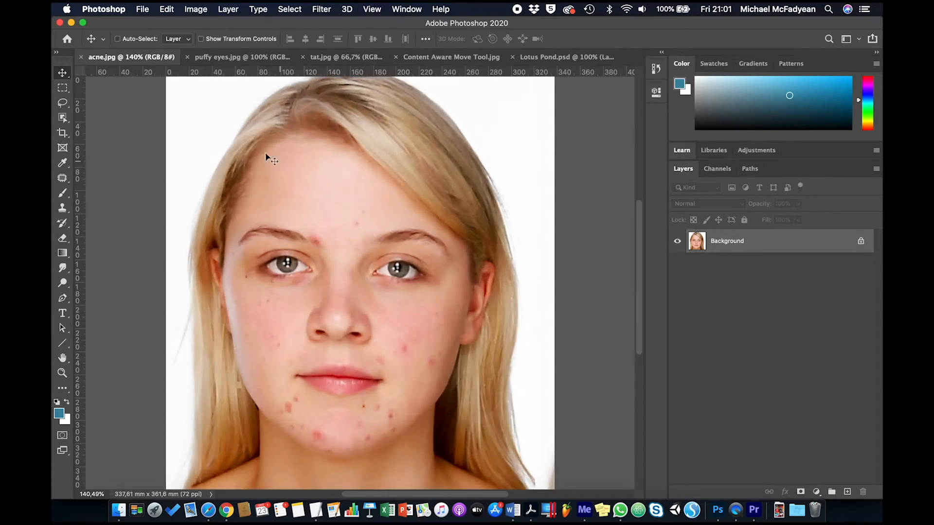
click(60, 181)
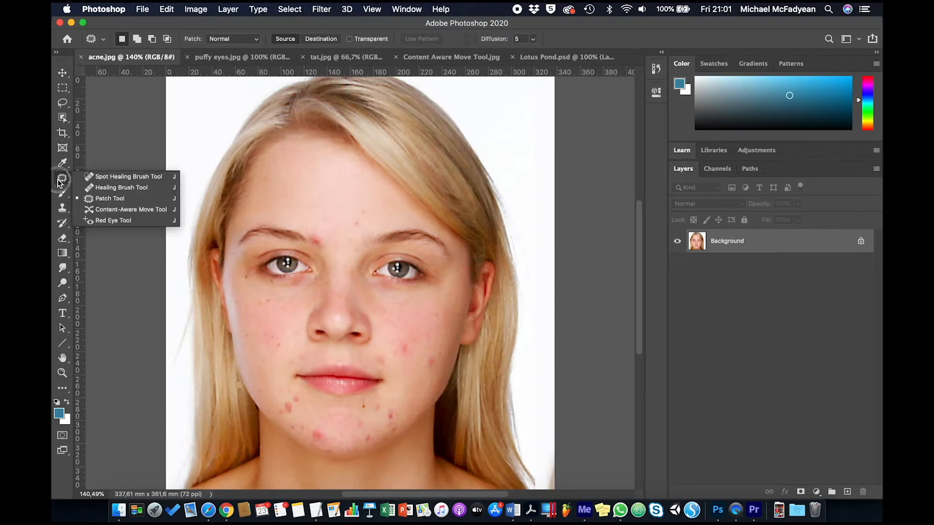
click(93, 176)
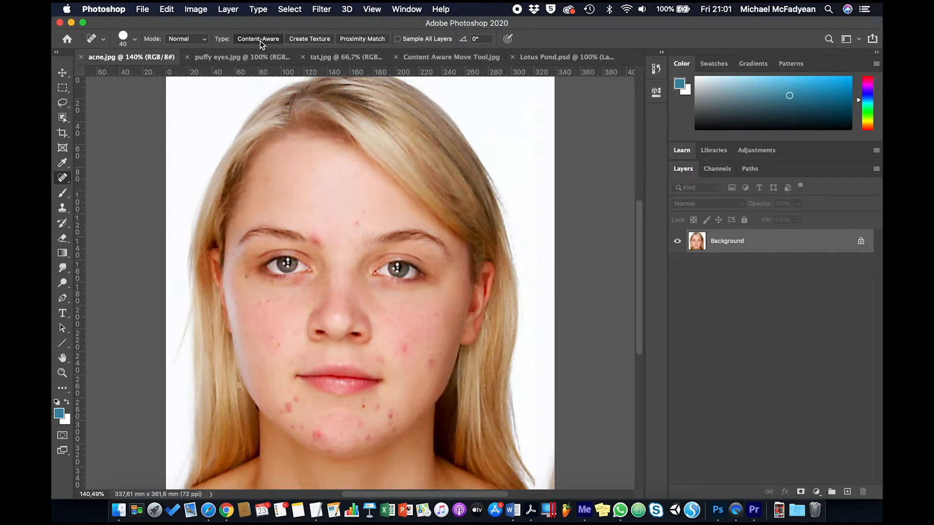
click(355, 225)
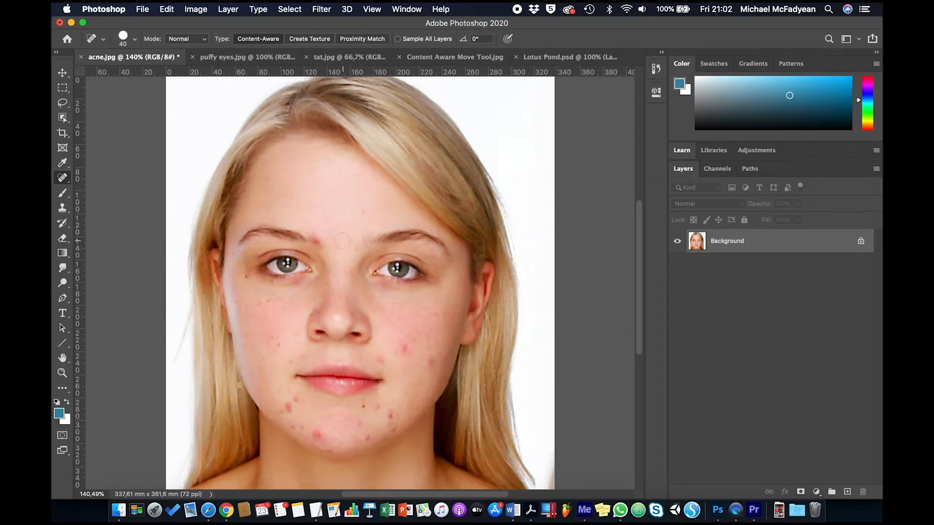
click(318, 237)
- Heal the red spots across the chin and jaw with the Spot Healing Brush, leaving the mole below the lip
click(282, 411)
click(299, 426)
click(318, 437)
click(366, 438)
click(359, 441)
click(332, 446)
click(391, 414)
click(378, 410)
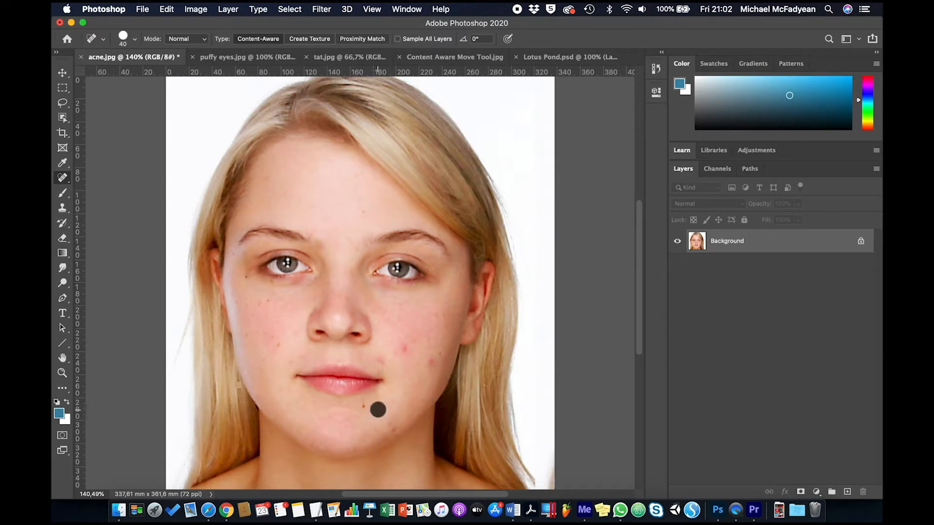
- Heal the spots on the cheek on the image's right side with the Spot Healing Brush
click(380, 358)
click(401, 347)
click(428, 362)
click(441, 354)
- Try painting the Spot Healing Brush over the eyebrow on the image's right side, and undo the stroke
mouse_move(364, 239)
mouse_down()
mouse_move(404, 229)
mouse_move(442, 244)
mouse_up()
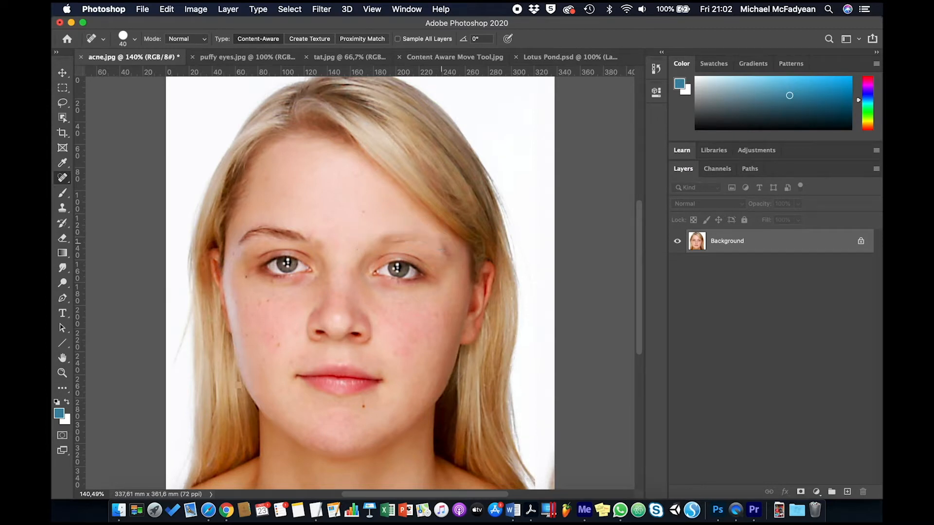
key(super+z)
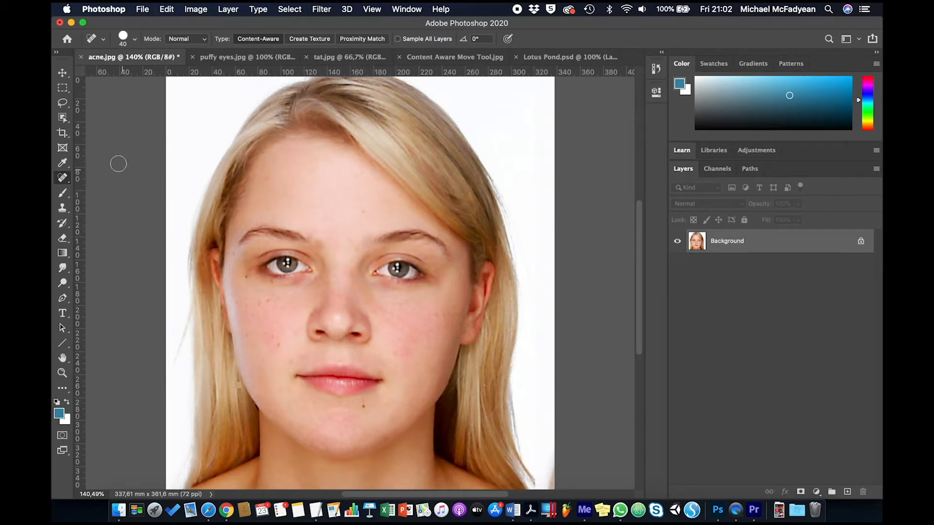
- Switch to puffy eyes.jpg and sample clean skin on the cheek at the image's left with the Healing Brush
click(226, 57)
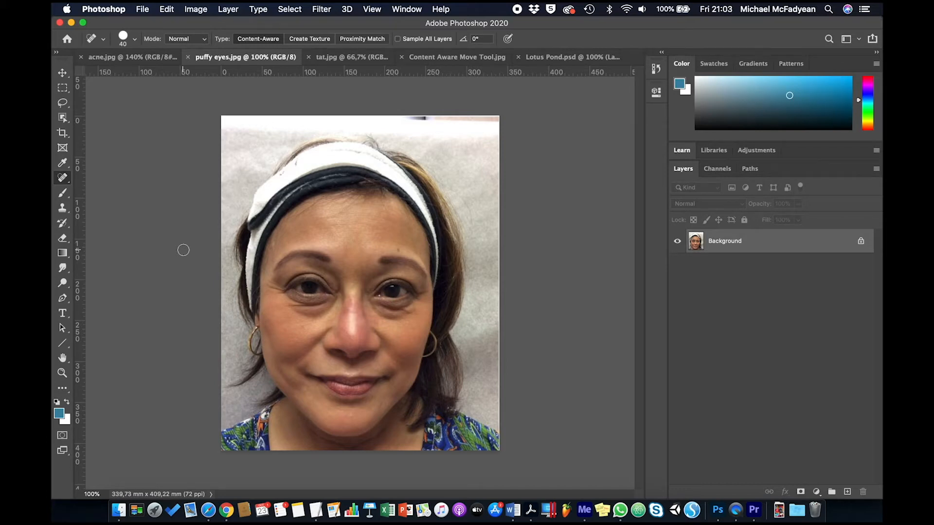
key(super+plus)
key(super+plus)
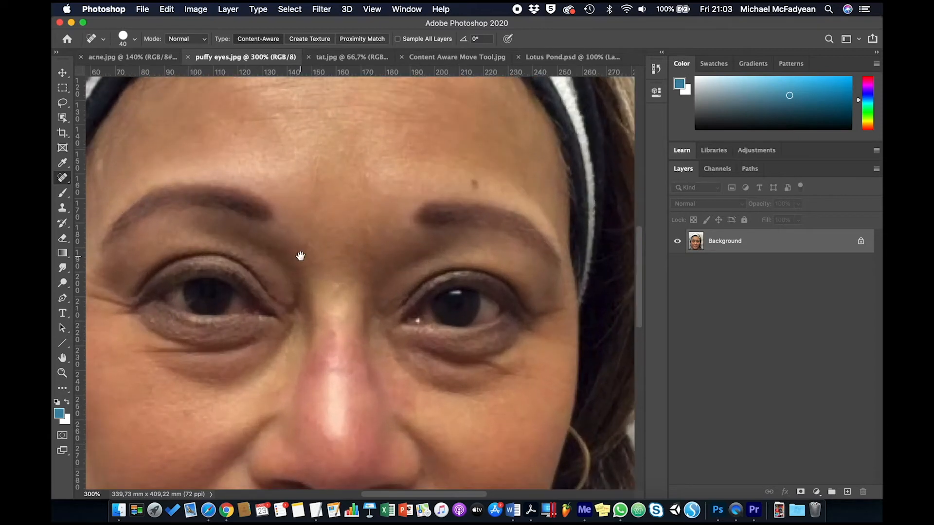
drag(300, 256, 330, 213)
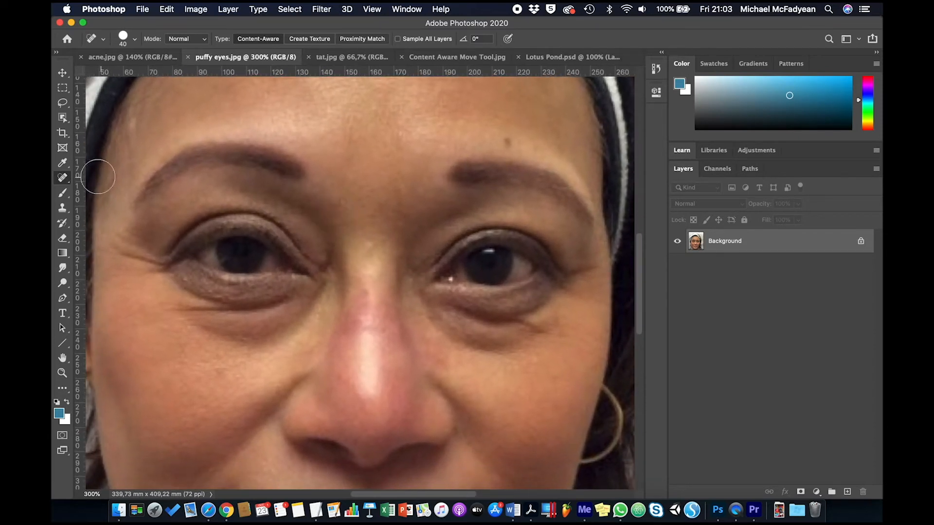
click(68, 179)
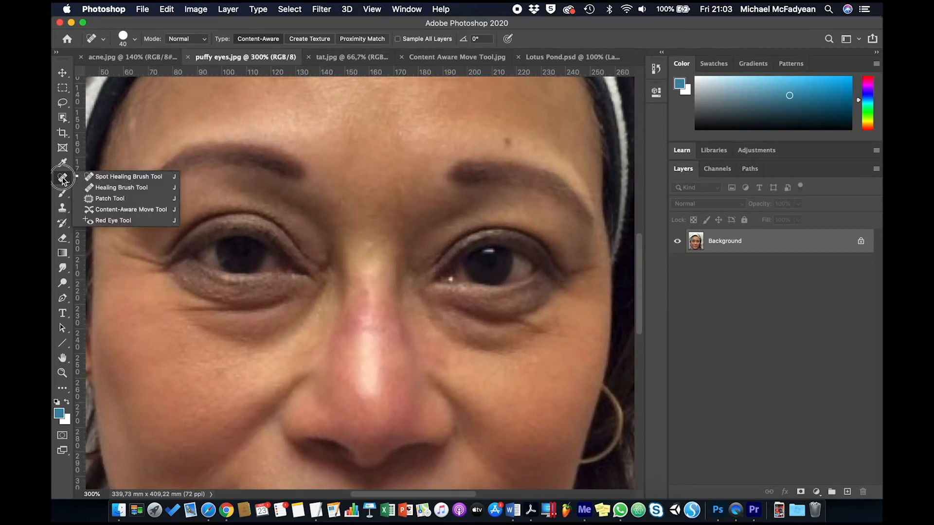
click(112, 188)
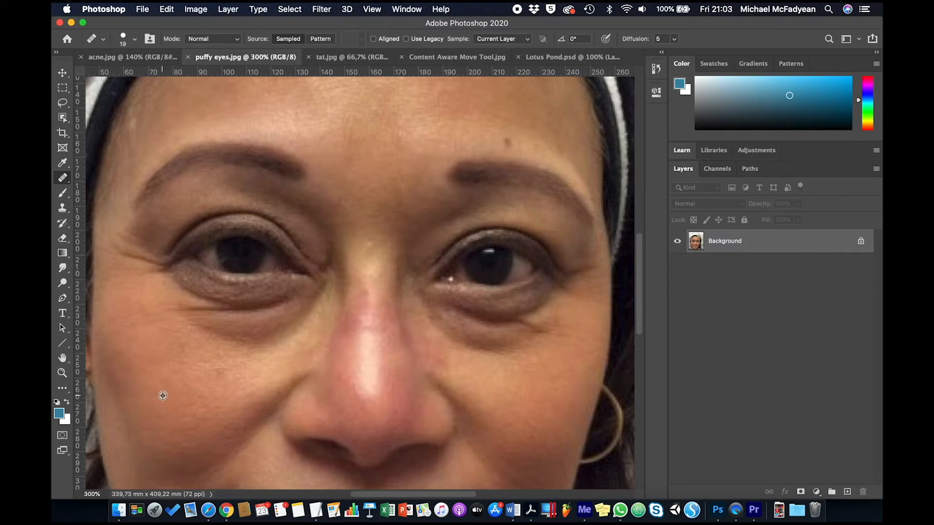
alt+click(163, 396)
- Enlarge the Healing Brush to 70 px and lower its hardness to the minimum for a soft edge
key(bracketright)
key(bracketright)
key(bracketright)
key(bracketright)
key(bracketright)
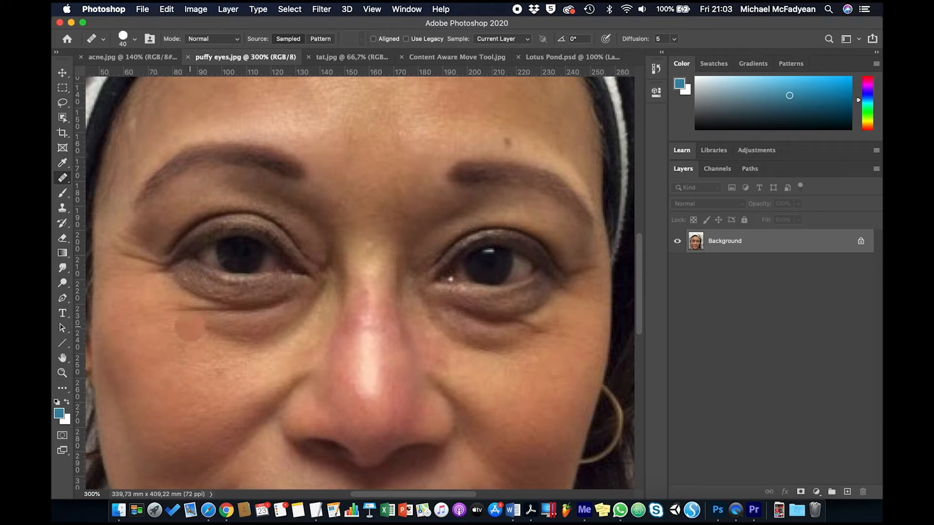
key(bracketright)
key(bracketright)
key(bracketright)
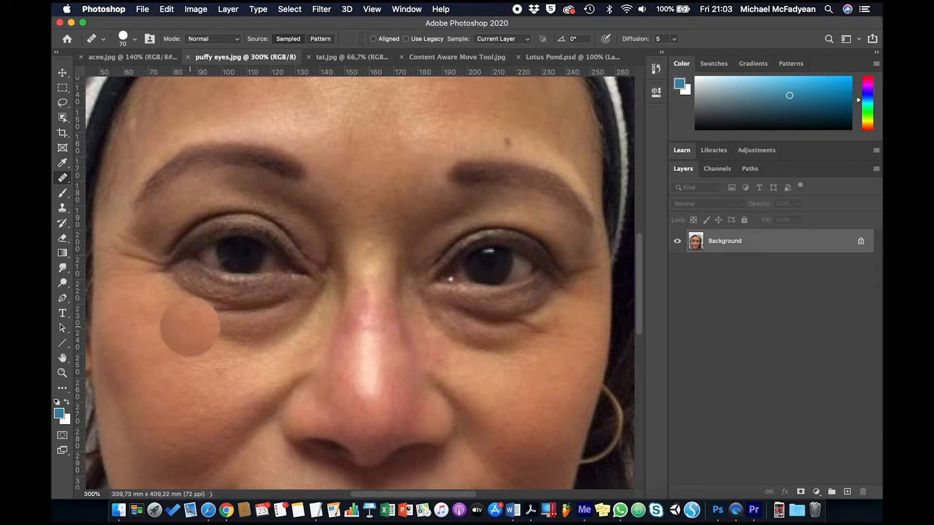
click(135, 39)
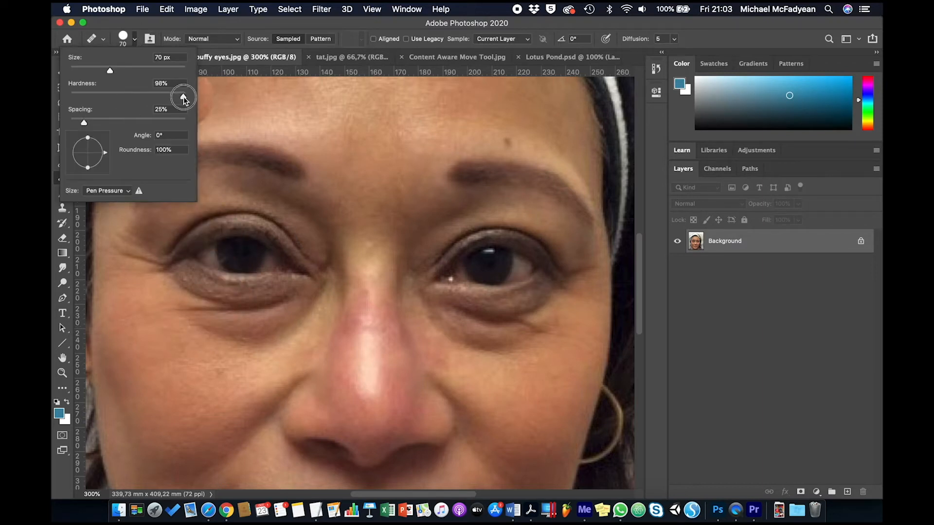
drag(183, 98, 62, 94)
click(136, 24)
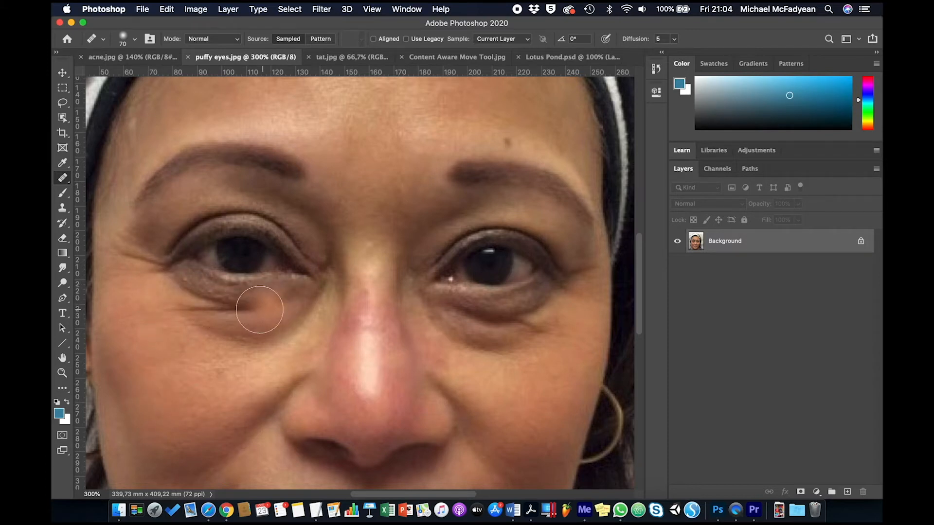
- Heal the bag and wrinkles under and beside the eye on the image's left, resampling from the cheek
mouse_move(173, 264)
mouse_down()
mouse_move(148, 259)
mouse_move(201, 286)
mouse_move(209, 308)
mouse_move(273, 313)
mouse_move(258, 317)
mouse_up()
mouse_move(196, 337)
mouse_down()
mouse_move(233, 327)
mouse_move(288, 337)
mouse_up()
mouse_move(304, 326)
mouse_down()
mouse_move(309, 306)
mouse_move(291, 328)
mouse_up()
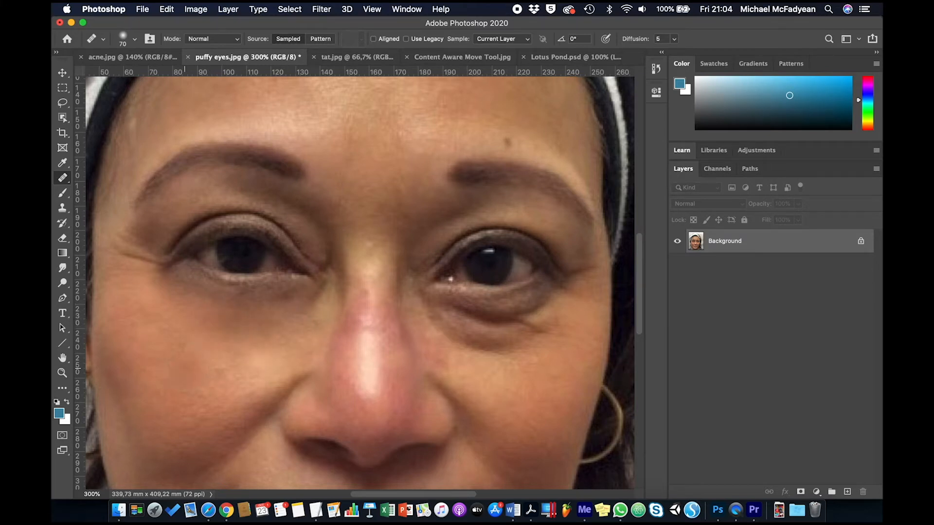
alt+click(162, 395)
click(309, 303)
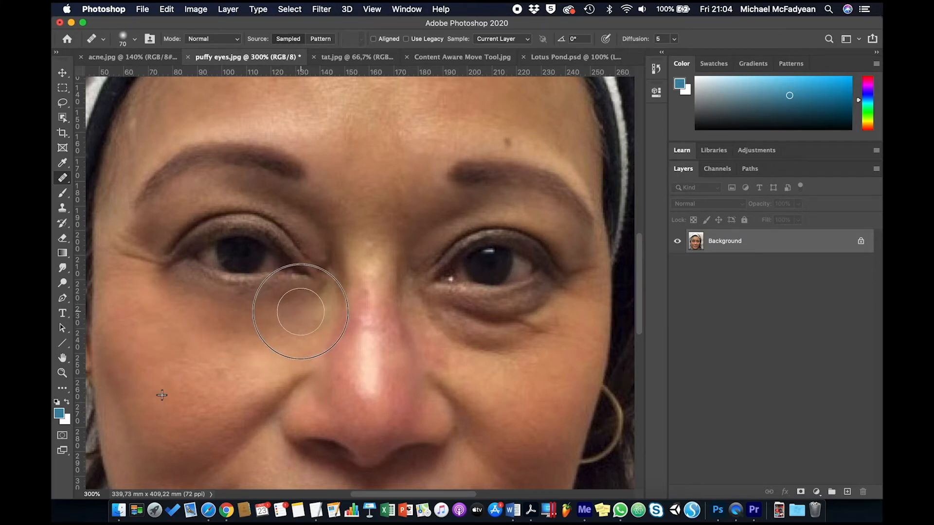
mouse_move(188, 294)
mouse_down()
mouse_move(161, 268)
mouse_move(153, 274)
mouse_up()
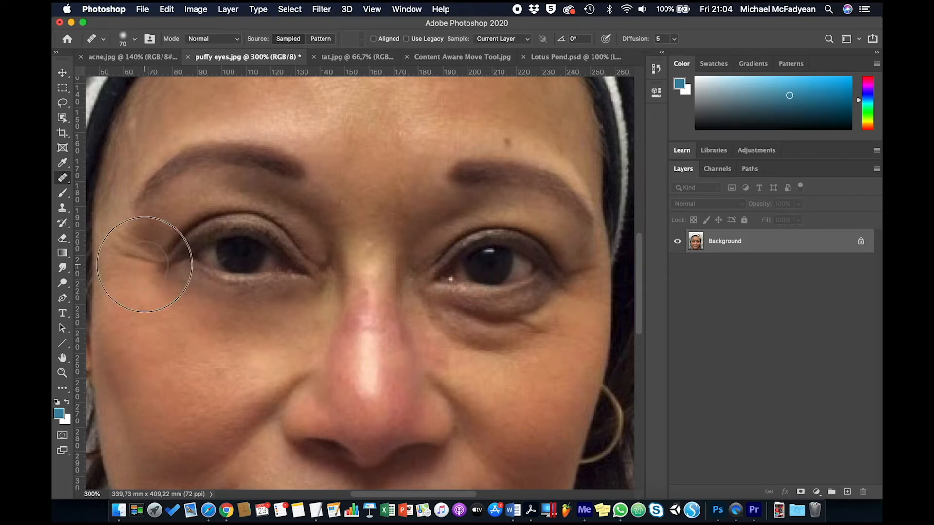
click(158, 272)
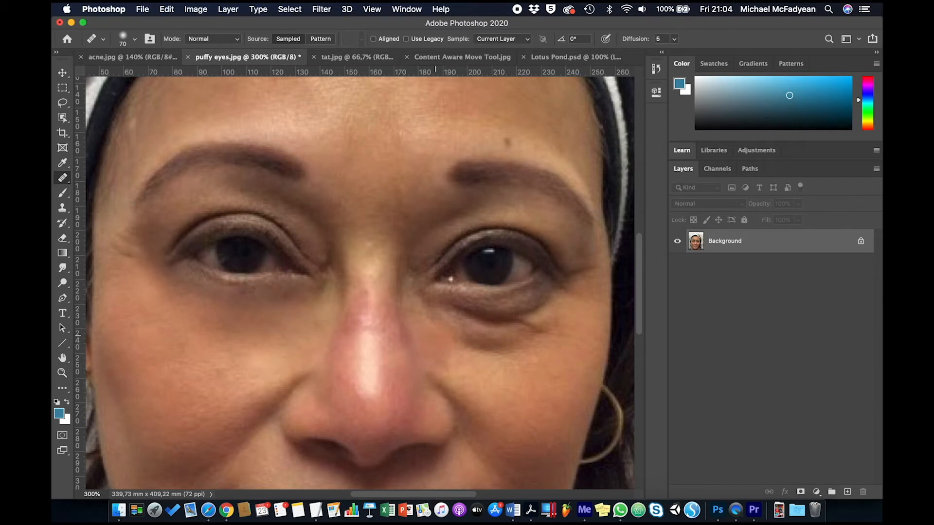
- Heal the bag and creases under the eye on the image's right with soft Healing Brush strokes
click(508, 325)
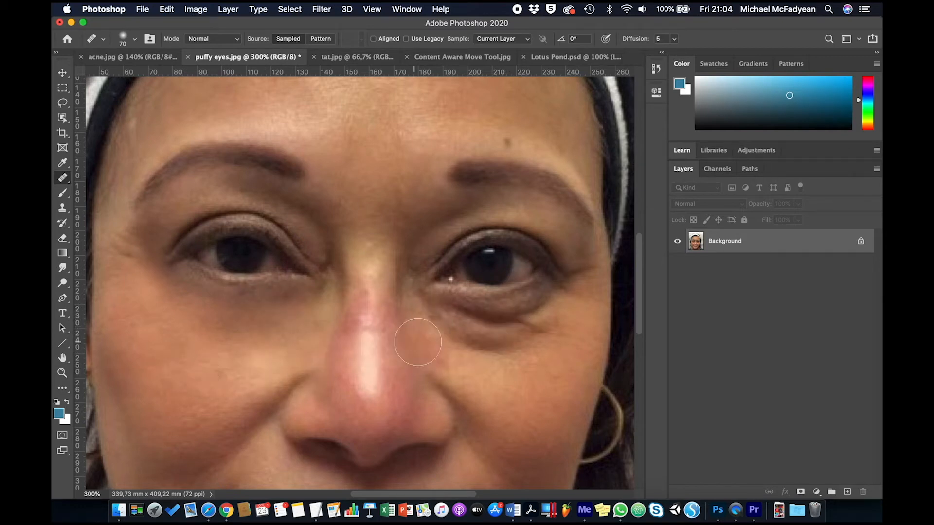
mouse_move(444, 313)
mouse_down()
mouse_move(506, 302)
mouse_move(517, 312)
mouse_up()
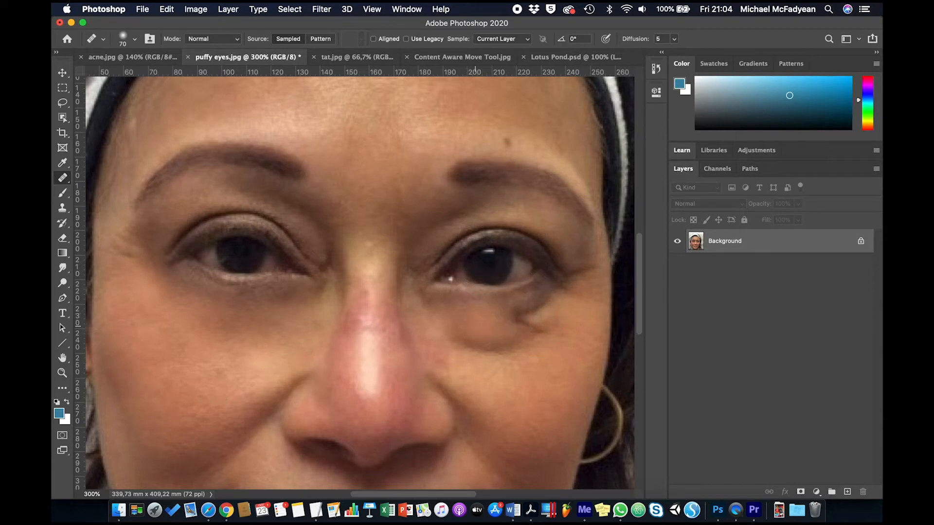
mouse_move(435, 318)
mouse_down()
mouse_move(465, 341)
mouse_move(516, 340)
mouse_move(509, 320)
mouse_move(568, 297)
mouse_up()
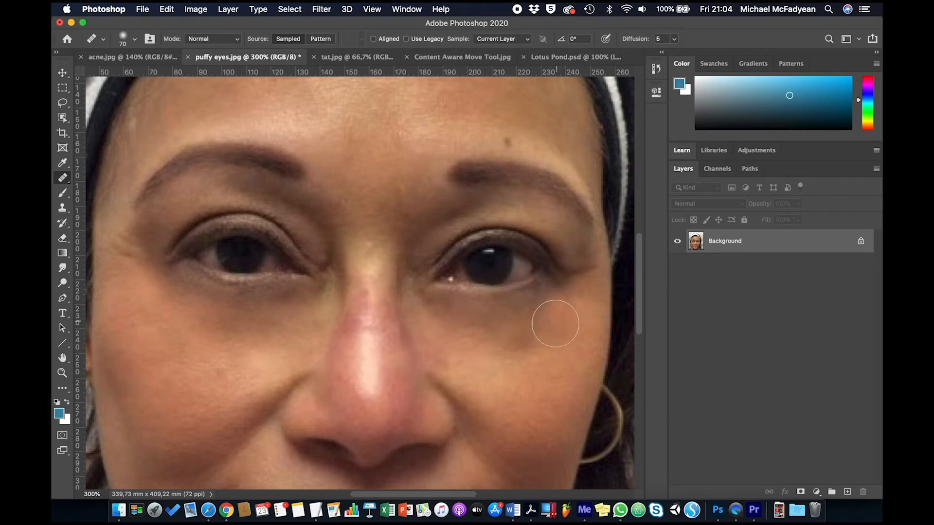
drag(531, 340, 546, 331)
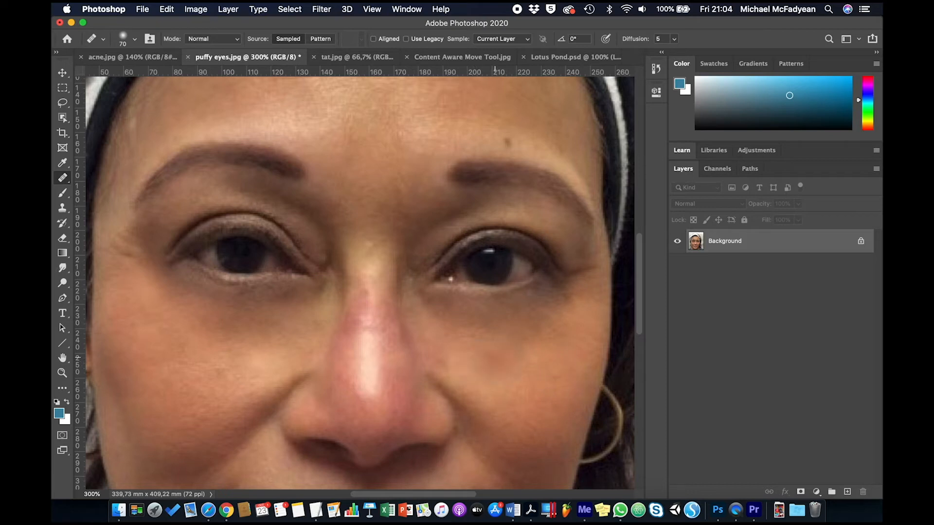
- Choose the History Brush, check the original eyebags.jpg snapshot as its source in the history, and set its opacity to 15%
key(super+0)
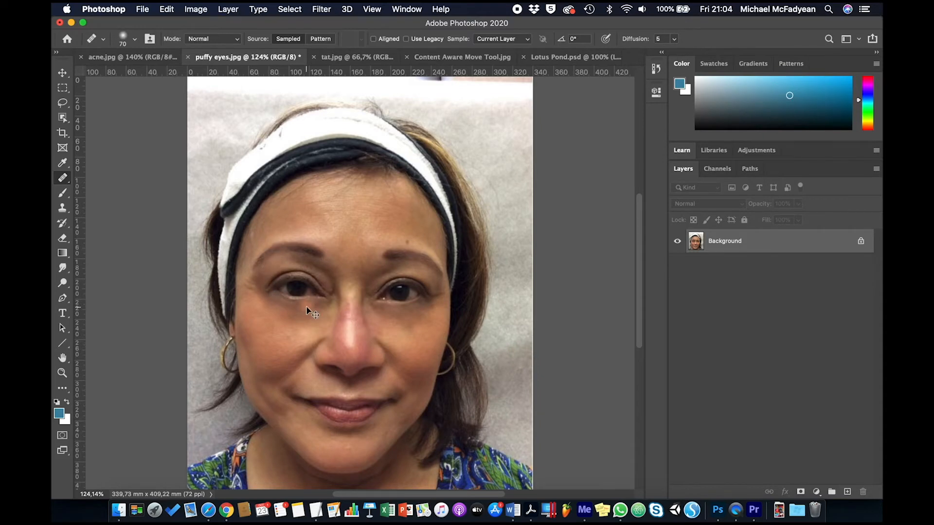
key(super+plus)
key(super+plus)
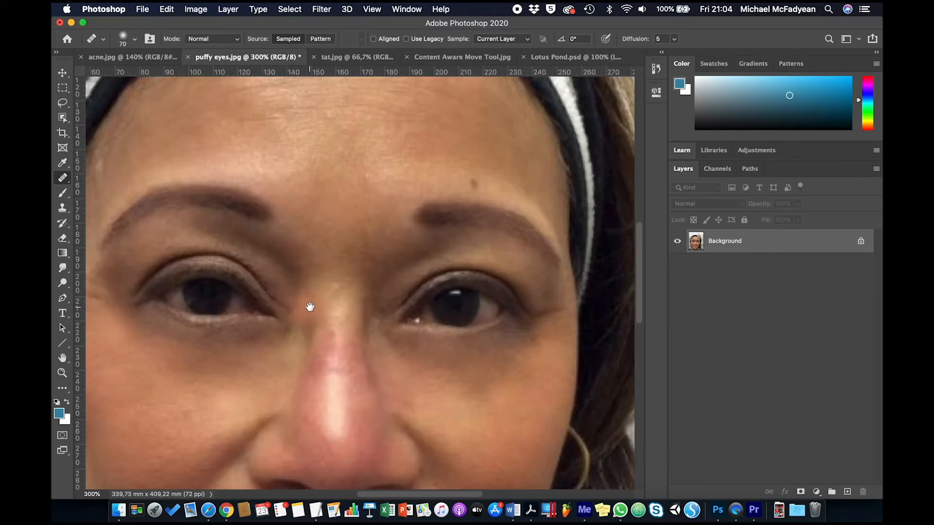
drag(309, 306, 323, 260)
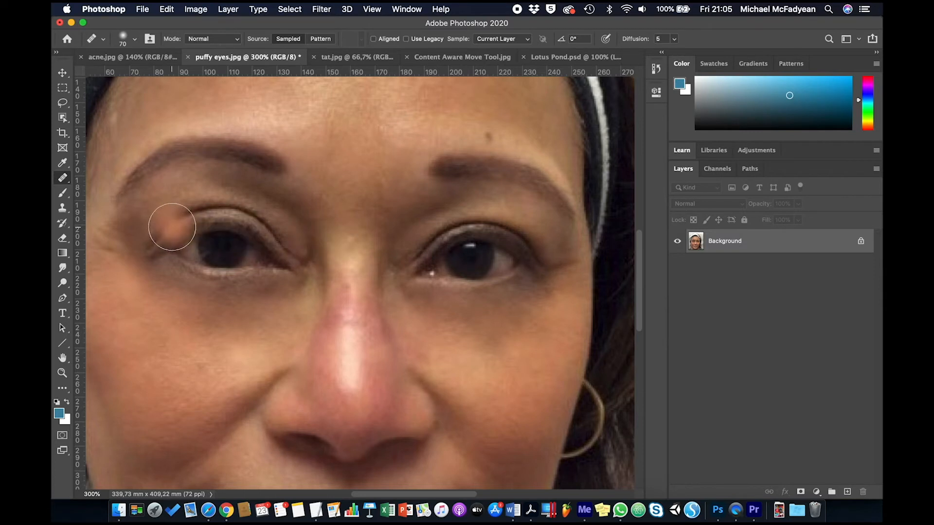
click(62, 224)
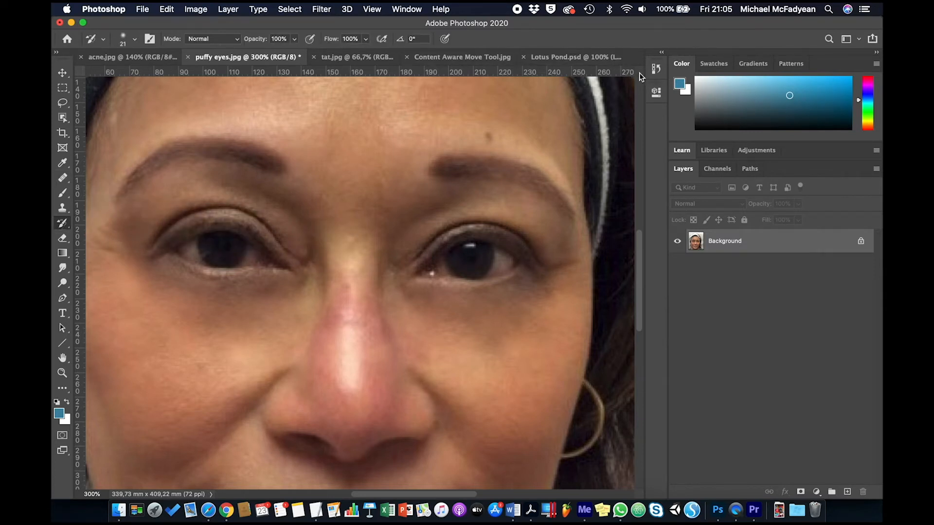
click(656, 69)
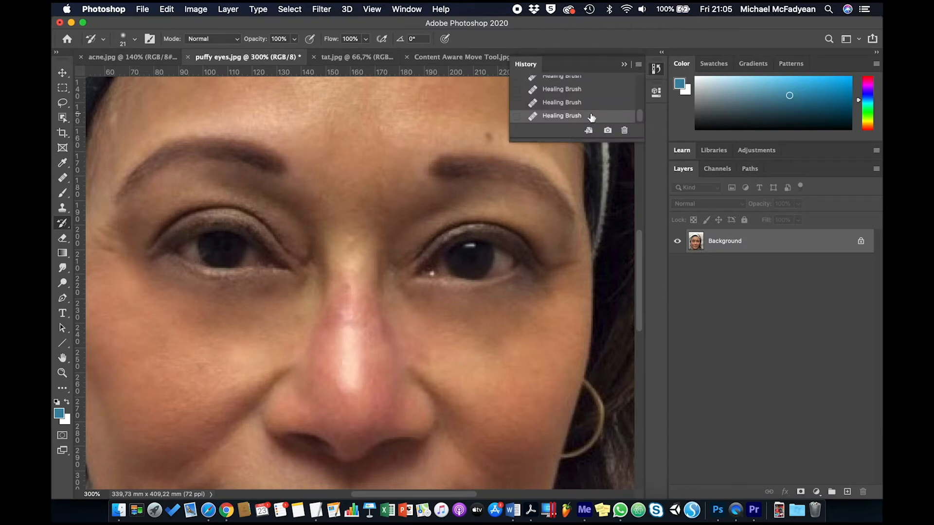
scroll(591, 117, up, 5)
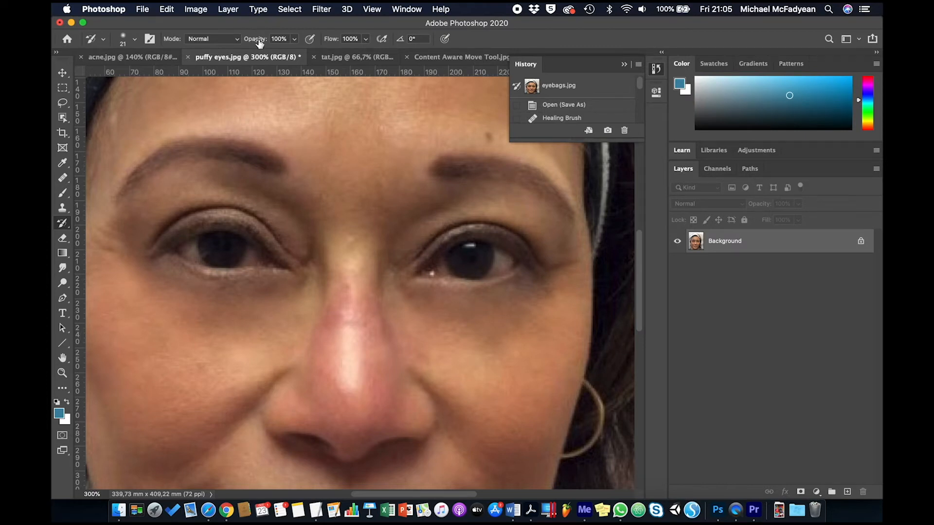
drag(260, 42, 209, 46)
click(622, 65)
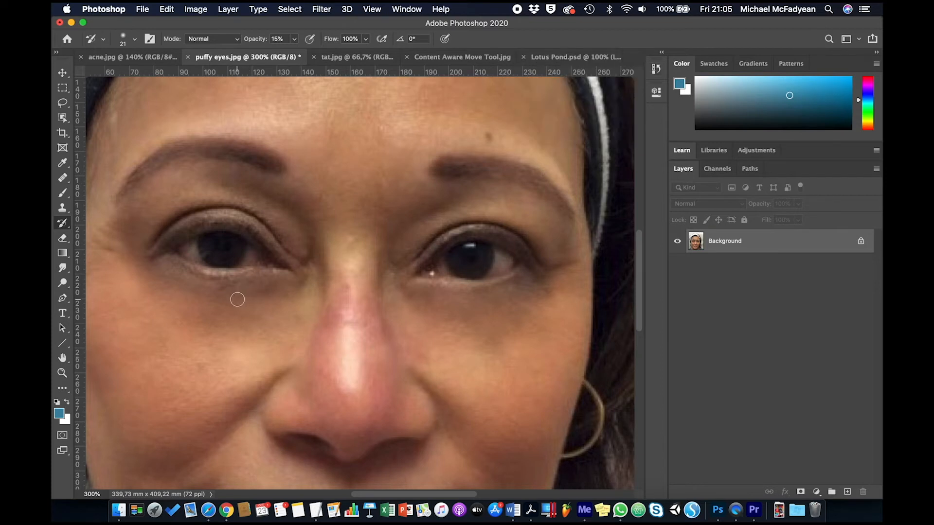
- Enlarge the History Brush to 80 px and partly restore the original skin texture under both eyes
key(bracketright)
key(bracketright)
key(bracketright)
key(bracketright)
key(bracketright)
key(bracketright)
mouse_move(137, 290)
mouse_down()
mouse_move(193, 315)
mouse_move(283, 300)
mouse_move(231, 311)
mouse_move(183, 304)
mouse_move(140, 275)
mouse_move(191, 329)
mouse_move(236, 334)
mouse_move(281, 304)
mouse_move(228, 327)
mouse_move(155, 299)
mouse_move(146, 282)
mouse_up()
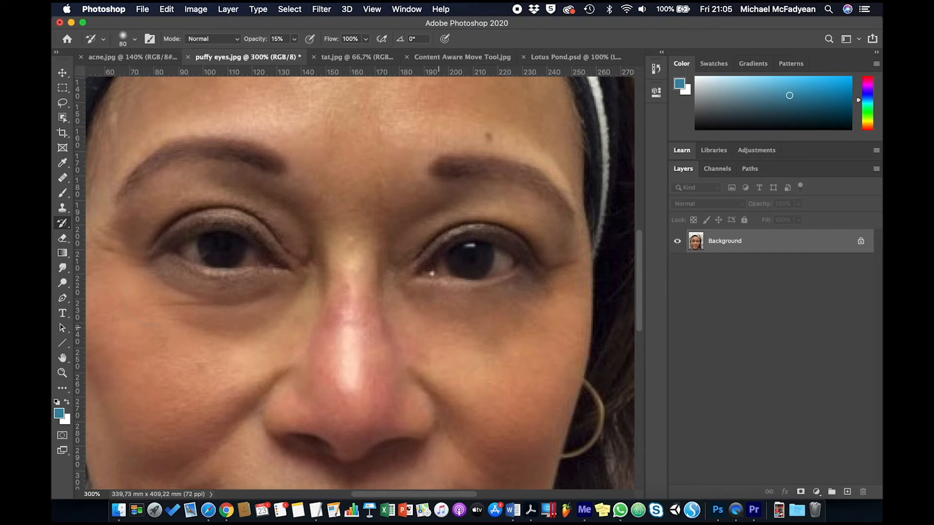
mouse_move(419, 304)
mouse_down()
mouse_move(504, 318)
mouse_move(520, 306)
mouse_move(413, 311)
mouse_move(428, 302)
mouse_move(506, 313)
mouse_move(538, 298)
mouse_move(470, 336)
mouse_move(419, 298)
mouse_move(517, 309)
mouse_move(543, 294)
mouse_up()
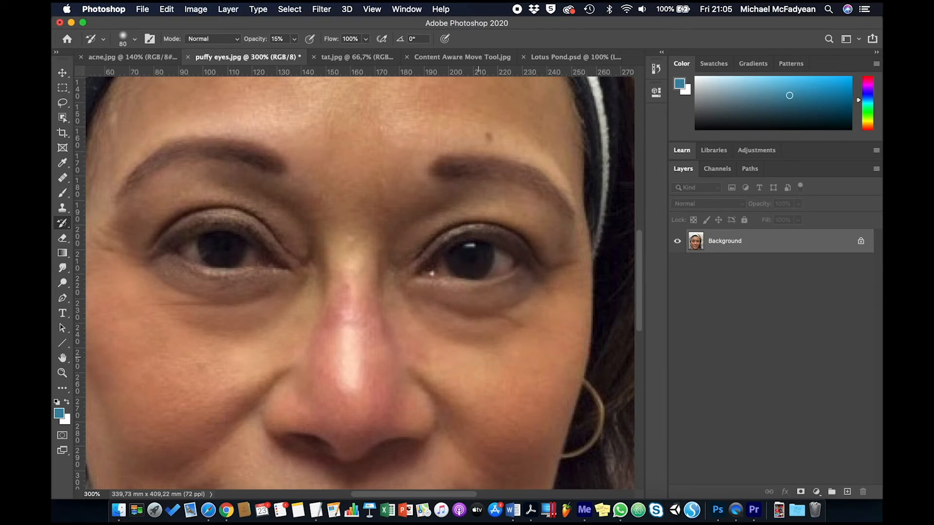
key(super+1)
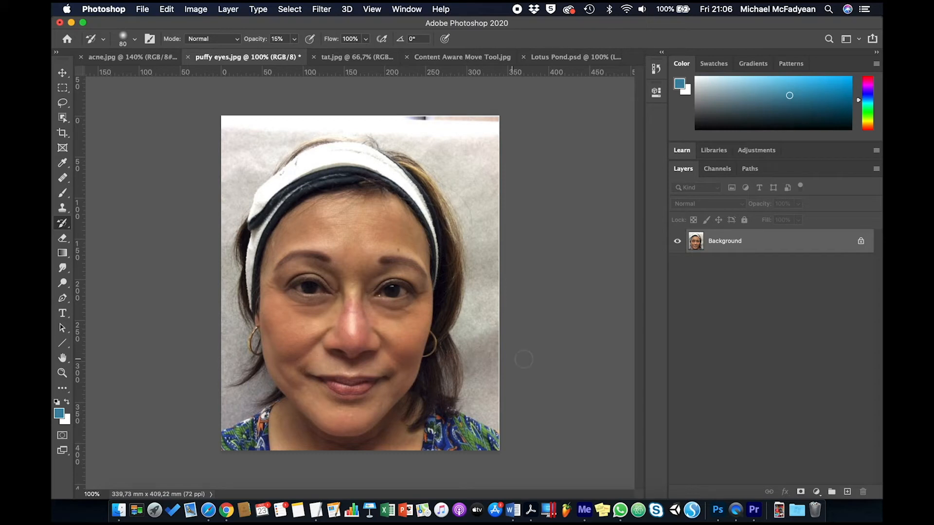
- Compare the retouched portrait before and after by reverting the file, undoing and redoing the revert, and restoring the retouched version
click(142, 10)
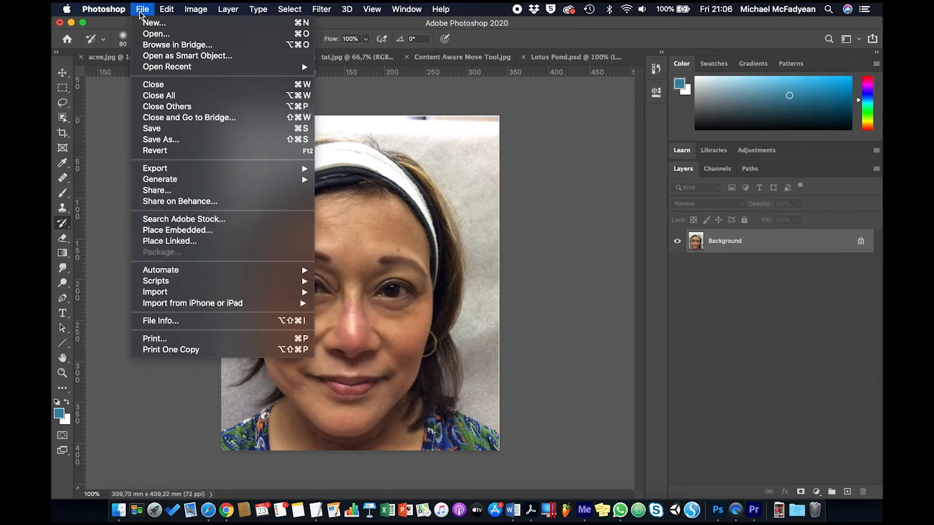
click(141, 150)
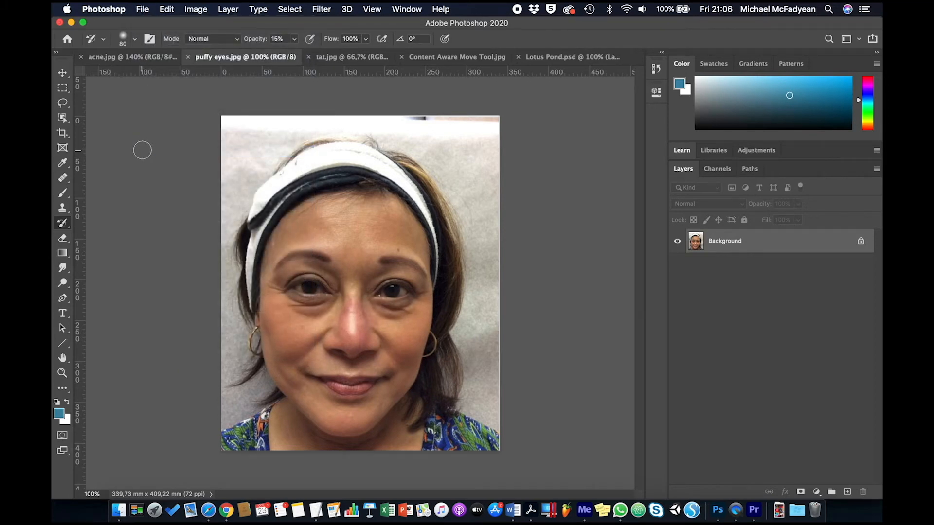
key(super+z)
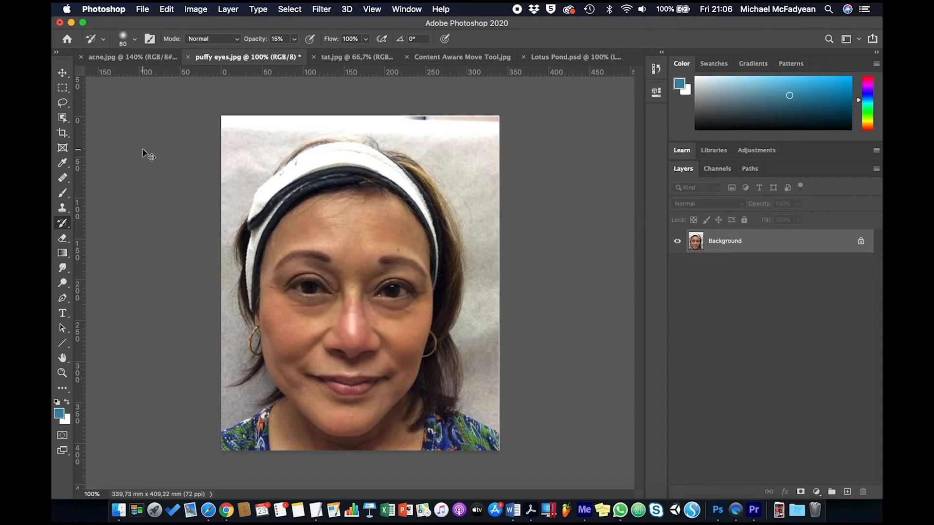
key(super+shift+z)
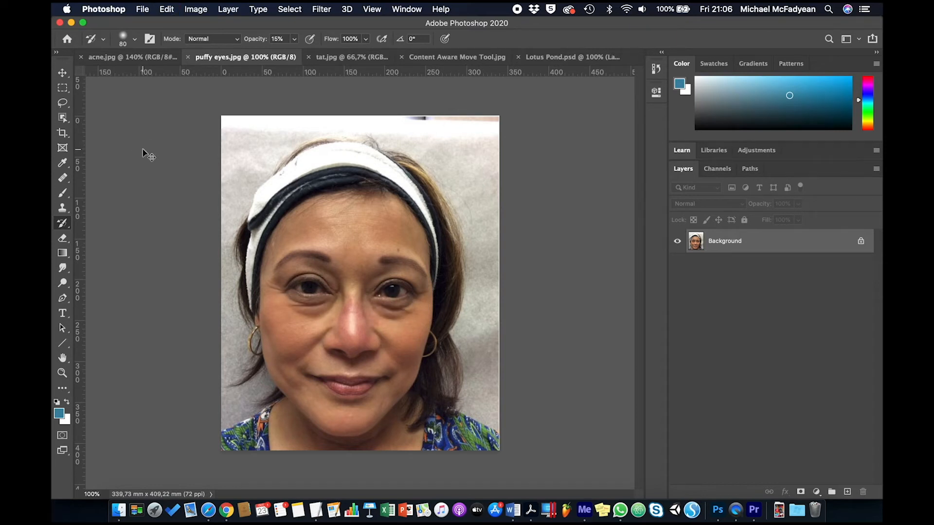
key(super+z)
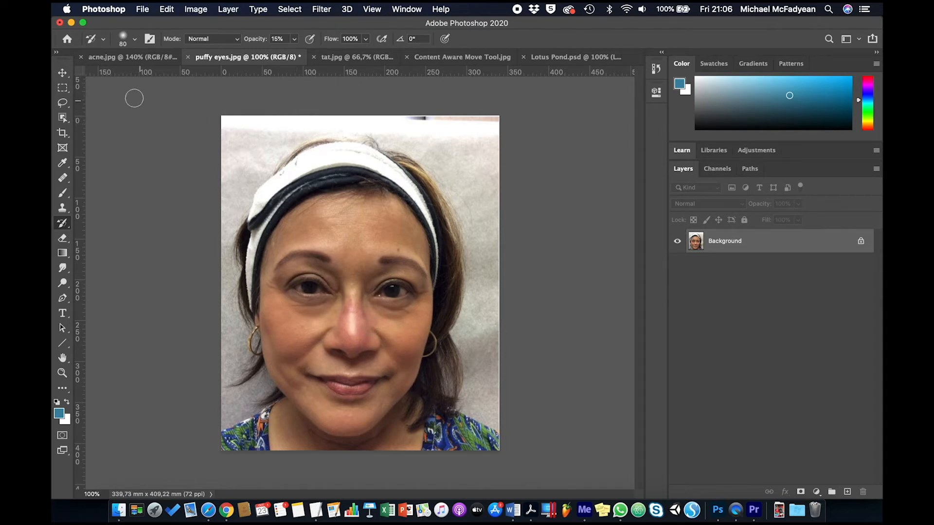
- Switch to the tat.jpg portrait, frame the tattoo on the chest at 200%, and choose the Patch Tool
click(62, 73)
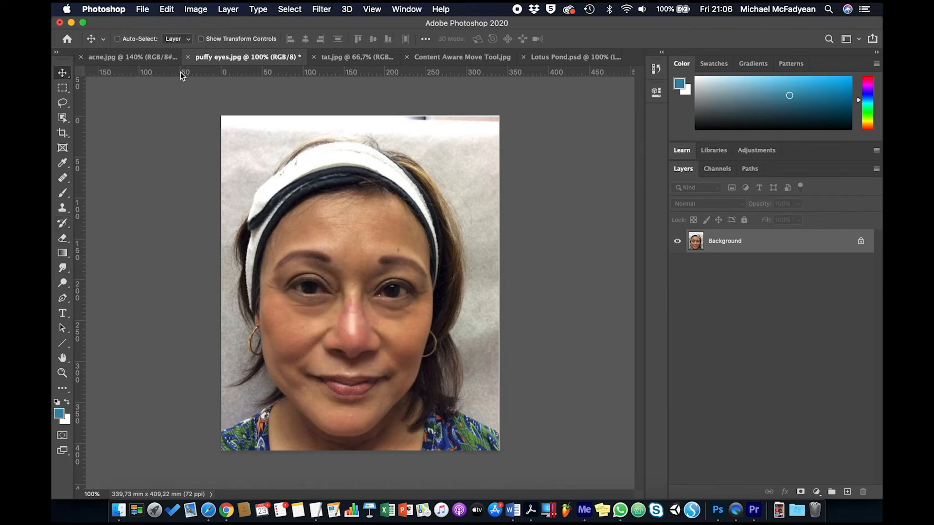
click(336, 59)
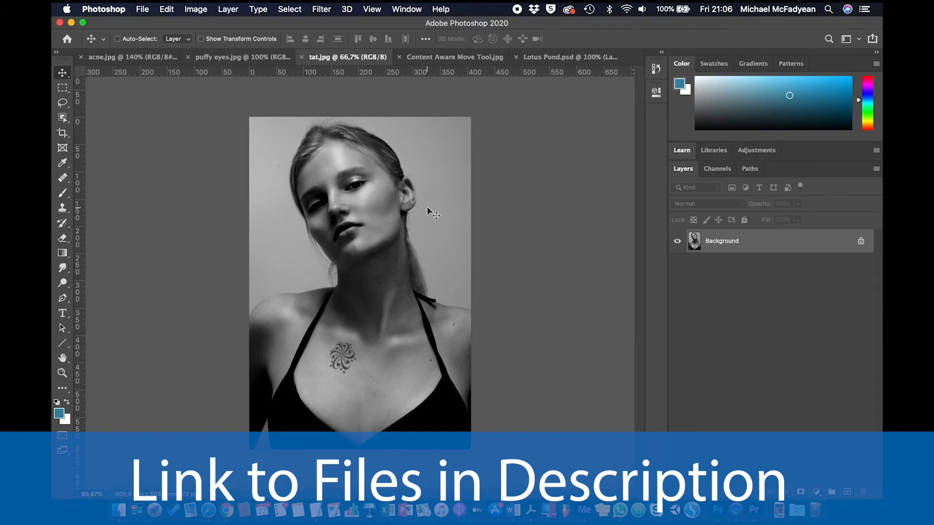
key(super+plus)
key(super+plus)
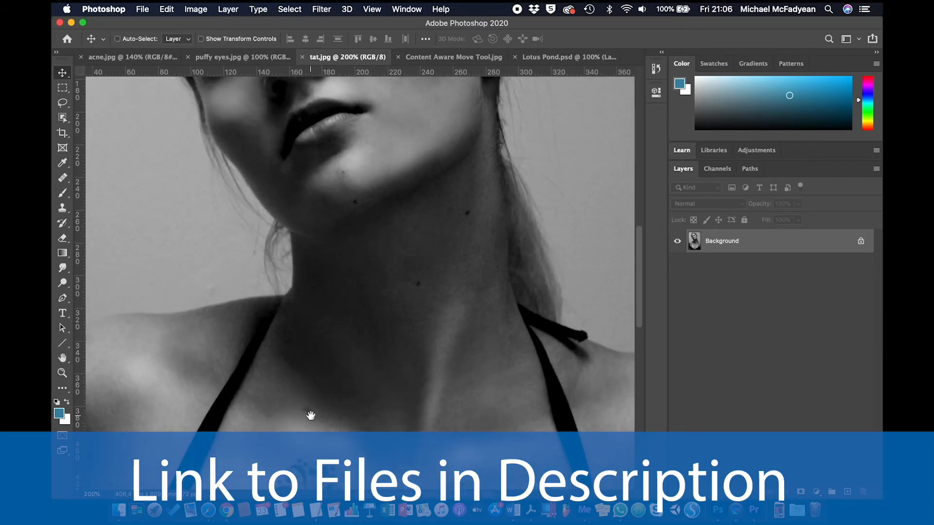
drag(309, 414, 292, 231)
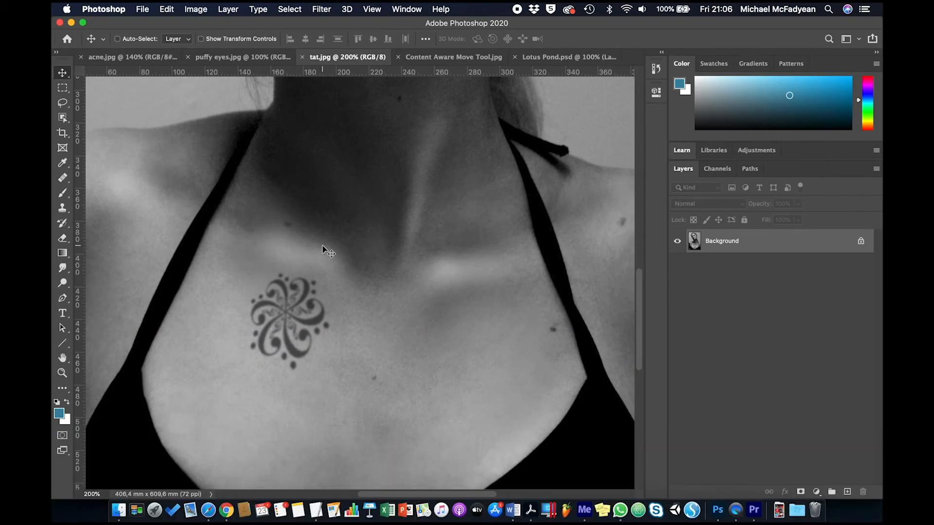
click(64, 179)
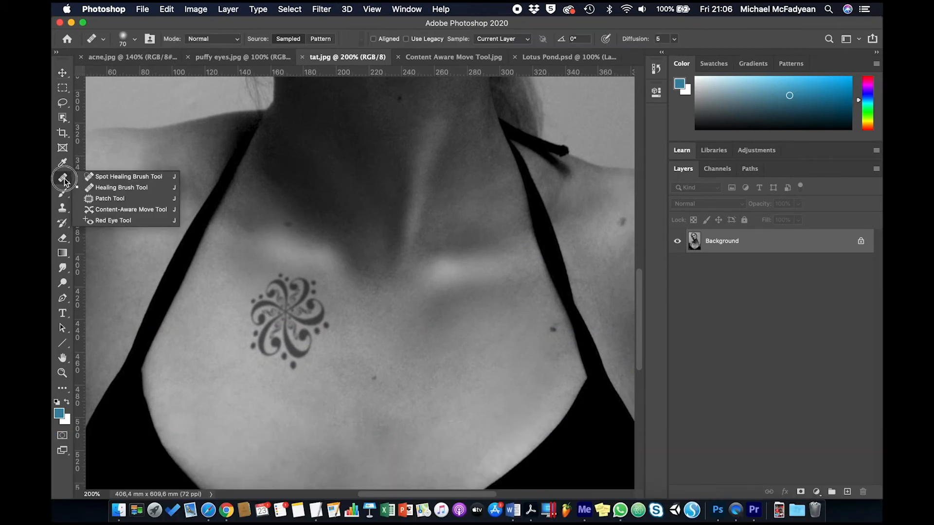
click(100, 199)
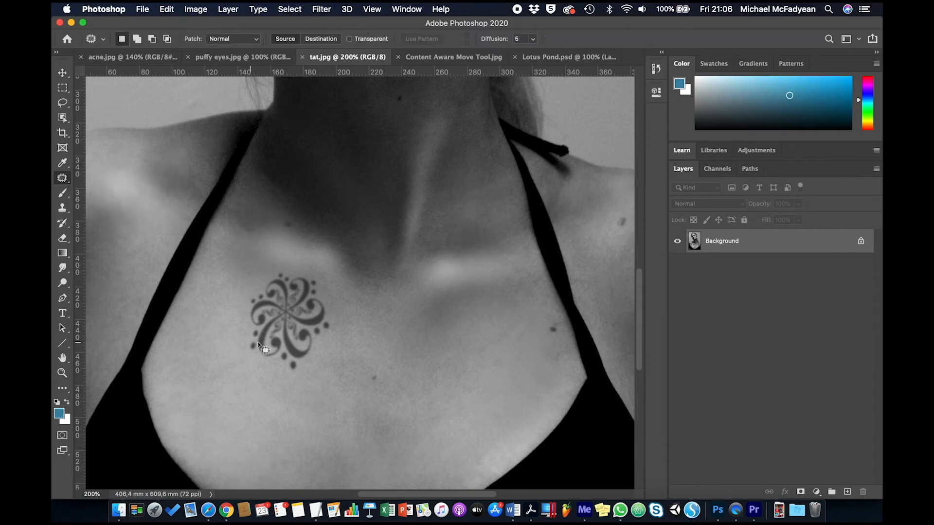
- Outline the chest tattoo with the Patch Tool, replace it with clean skin from the opposite side of the chest, and deselect
mouse_move(284, 264)
mouse_down()
mouse_move(243, 296)
mouse_move(241, 345)
mouse_move(250, 358)
mouse_move(305, 371)
mouse_move(334, 320)
mouse_move(320, 275)
mouse_move(286, 264)
mouse_up()
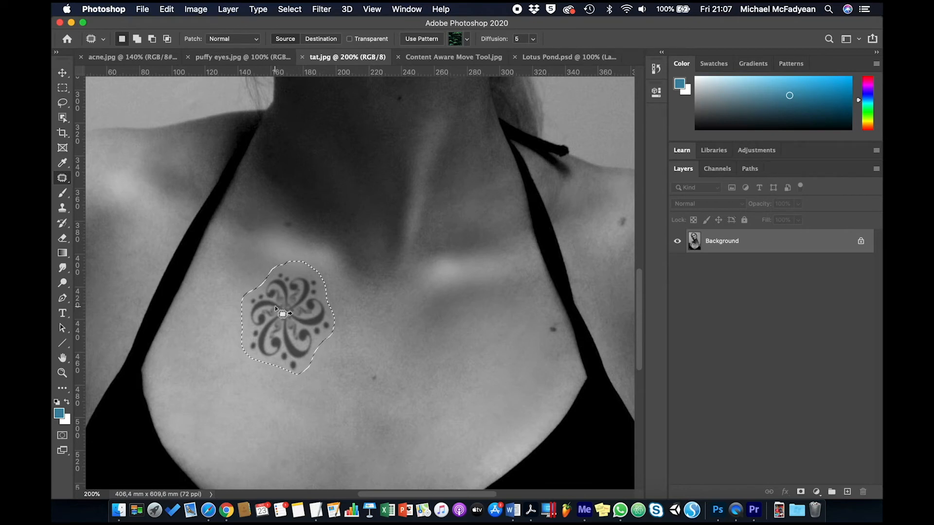
drag(275, 307, 432, 332)
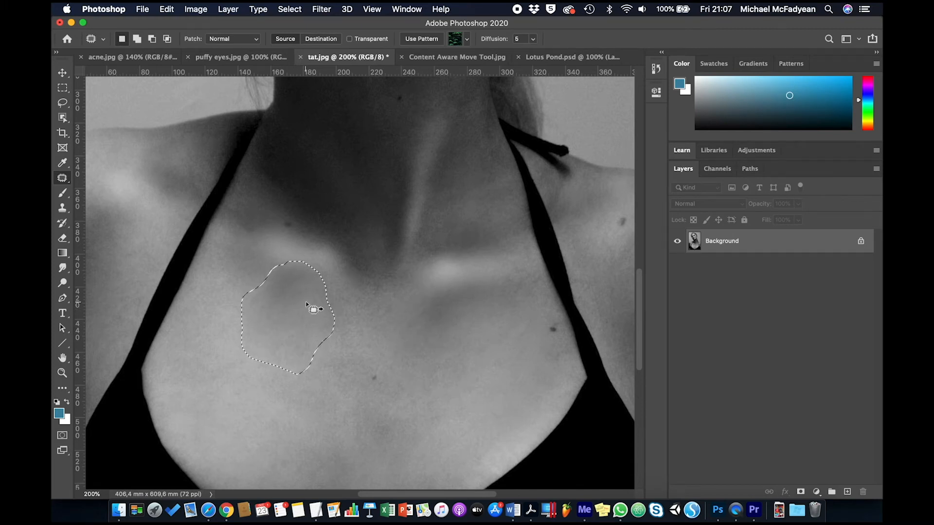
key(super+d)
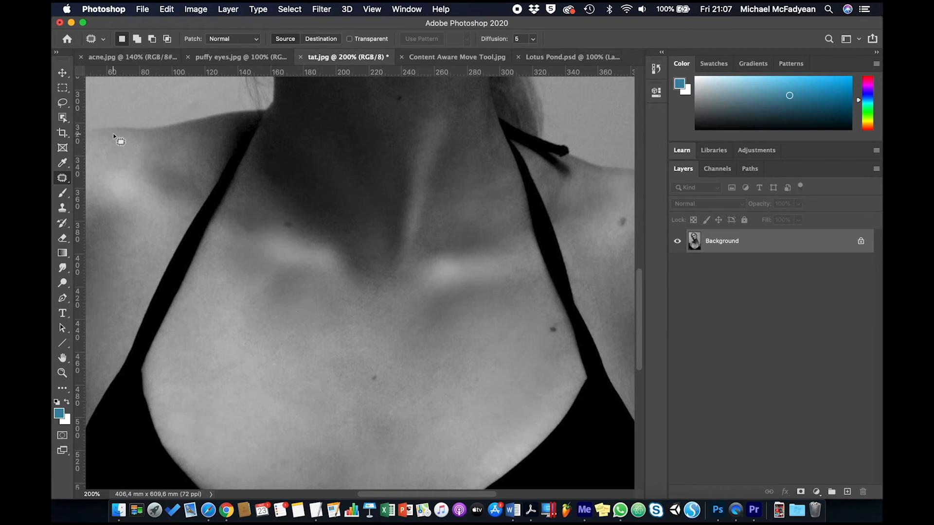
- In Content Aware Move Tool.jpg, outline the bird loosely with the Content-Aware Move Tool, including some surrounding grass
click(447, 55)
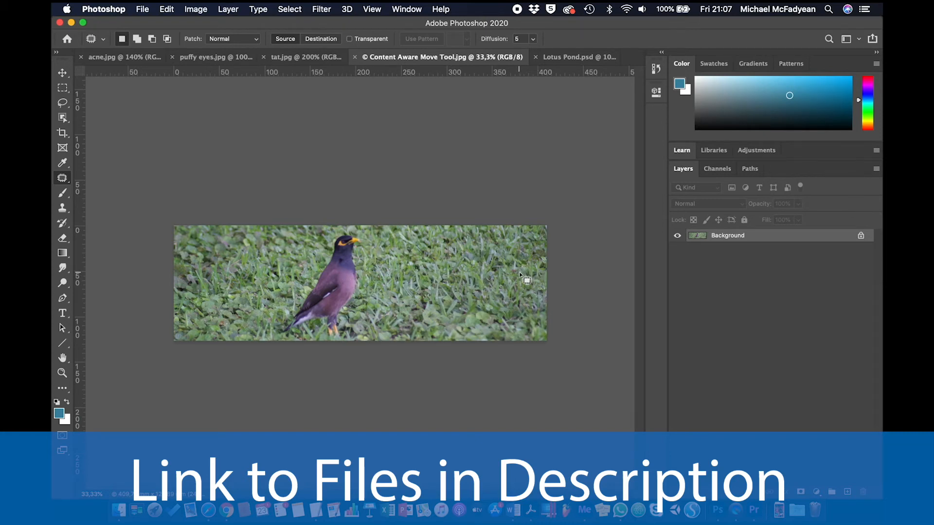
click(60, 179)
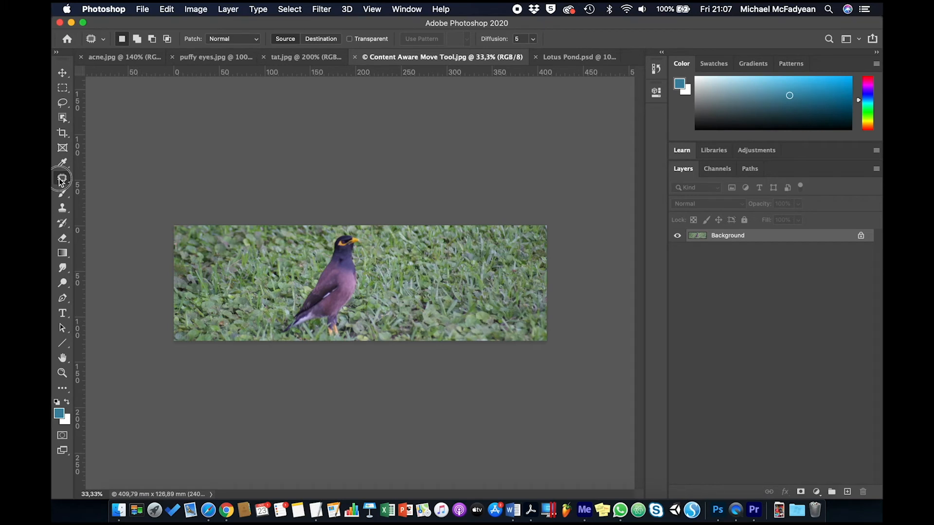
click(106, 210)
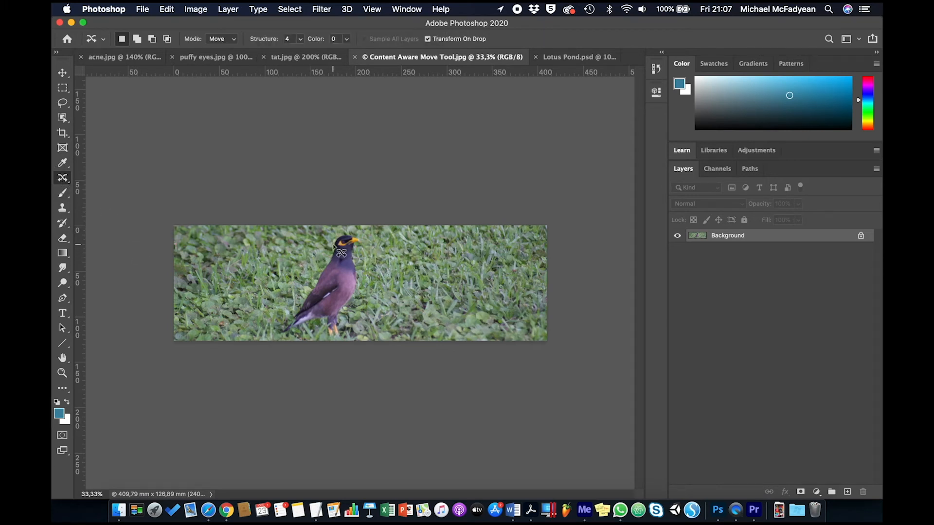
key(super+equal)
key(super+equal)
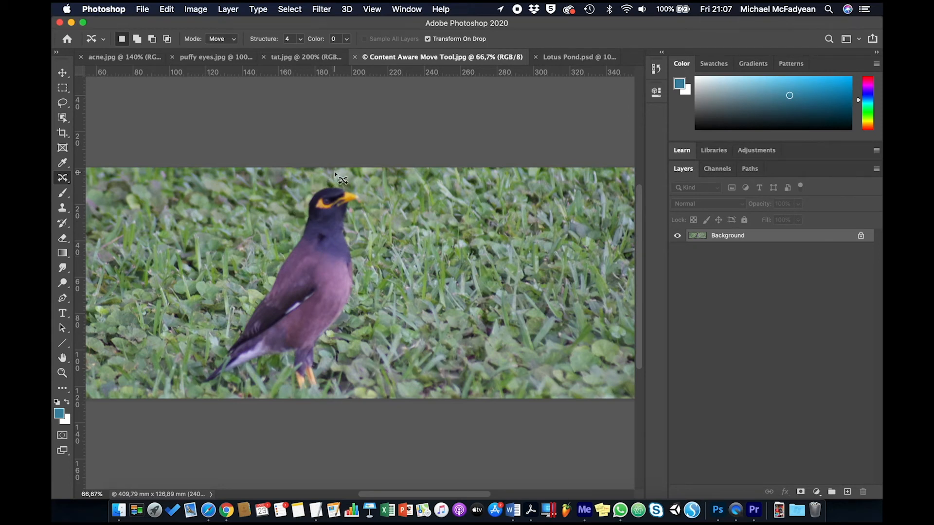
mouse_move(339, 172)
mouse_down()
mouse_move(291, 181)
mouse_move(256, 213)
mouse_move(245, 257)
mouse_move(200, 326)
mouse_move(196, 397)
mouse_move(353, 399)
mouse_move(360, 356)
mouse_move(396, 298)
mouse_move(398, 186)
mouse_move(389, 173)
mouse_move(369, 160)
mouse_move(305, 159)
mouse_move(282, 192)
mouse_up()
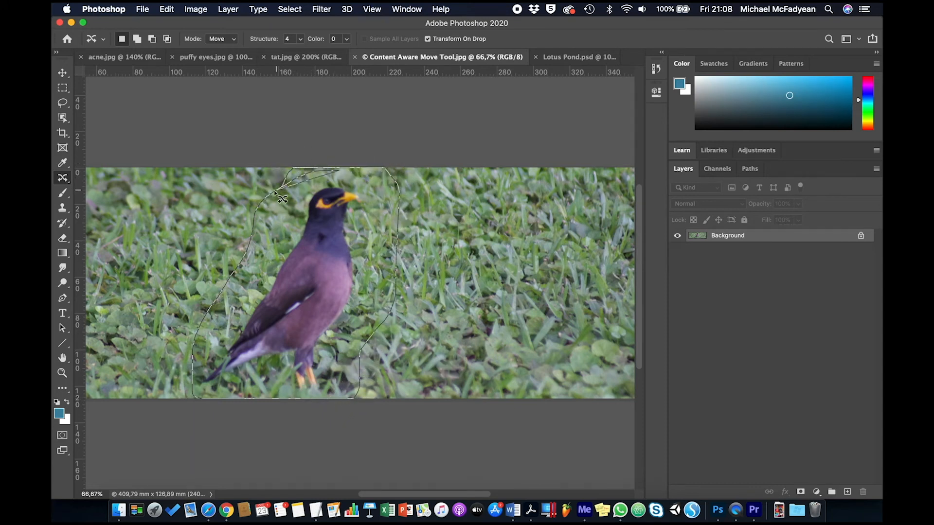
key(super+0)
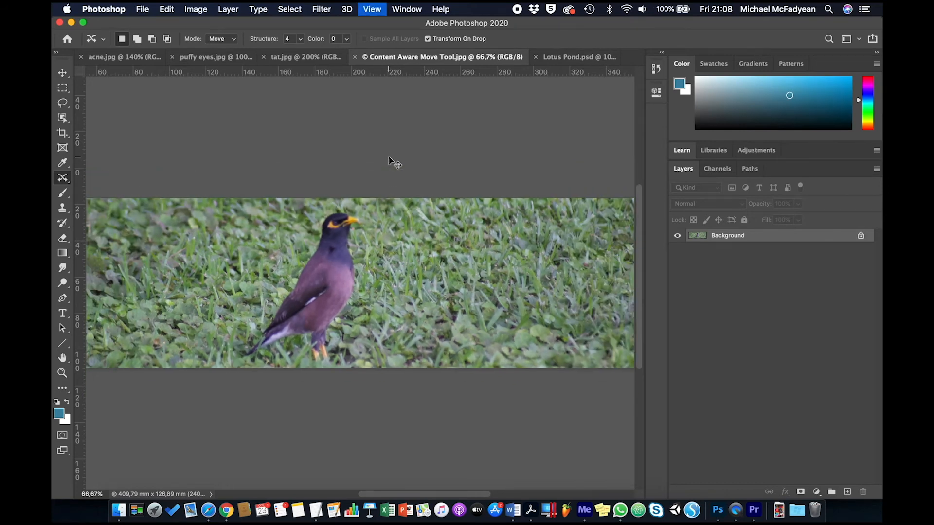
- Move the selected bird to the right end of the grass using Content-Aware Move in Move mode, and deselect
click(229, 38)
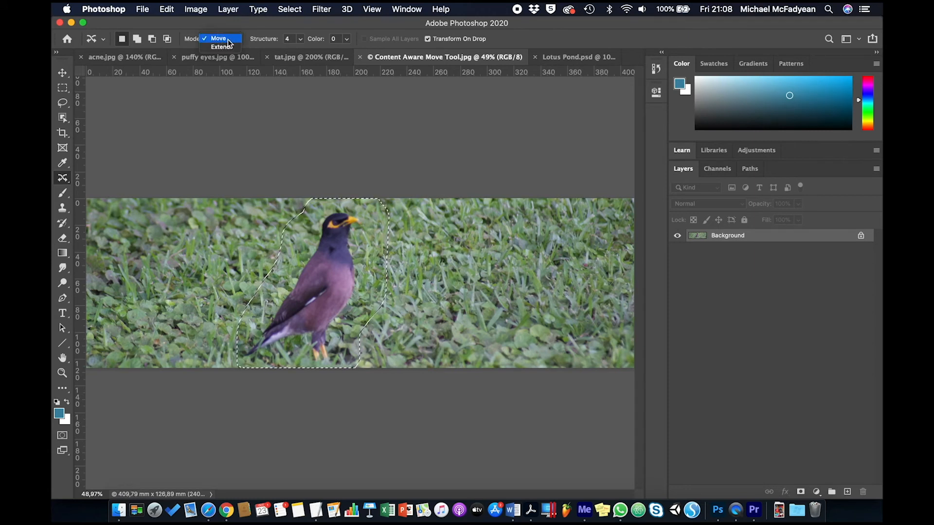
click(226, 39)
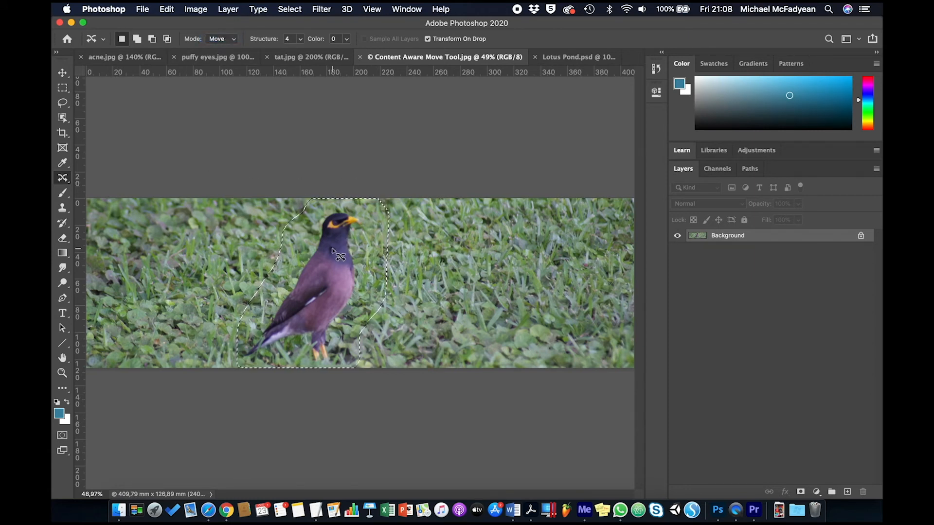
drag(332, 249, 576, 259)
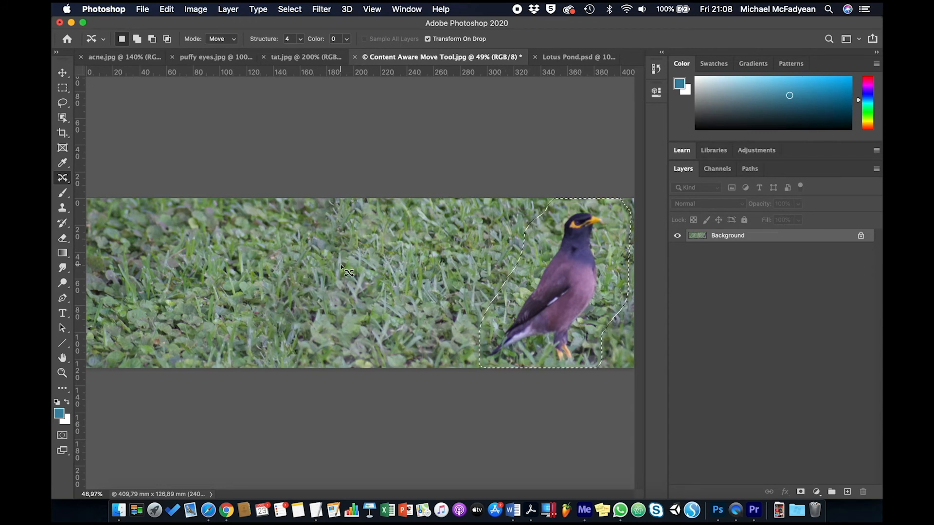
key(super+d)
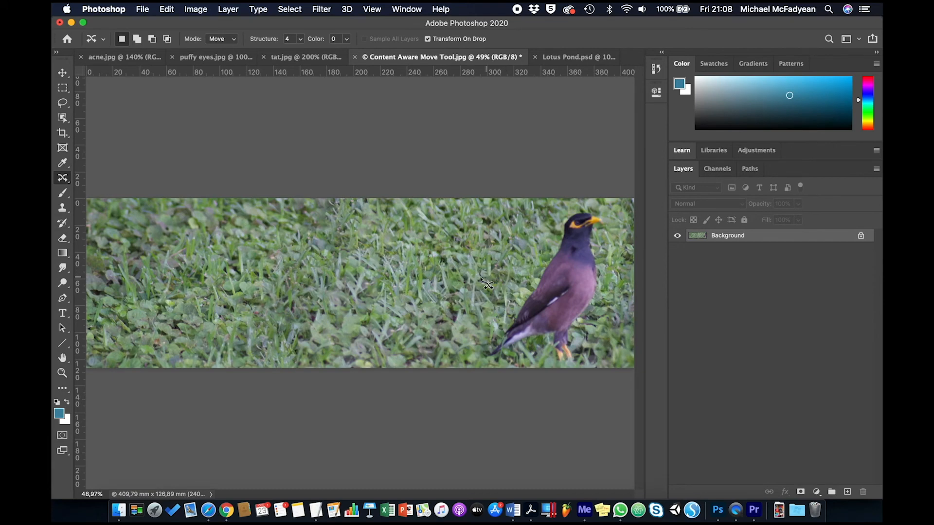
- Switch to the Lotus Pond.psd document and choose the Move Tool
click(563, 60)
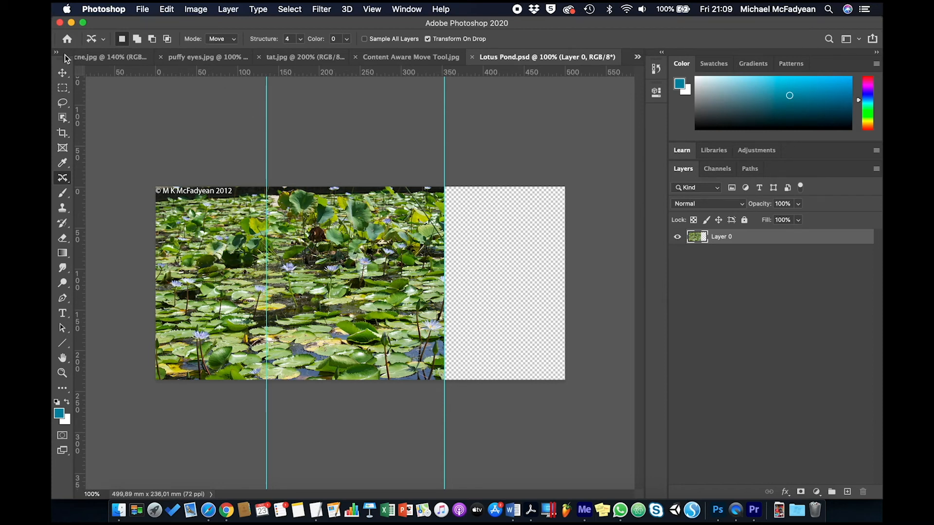
click(64, 73)
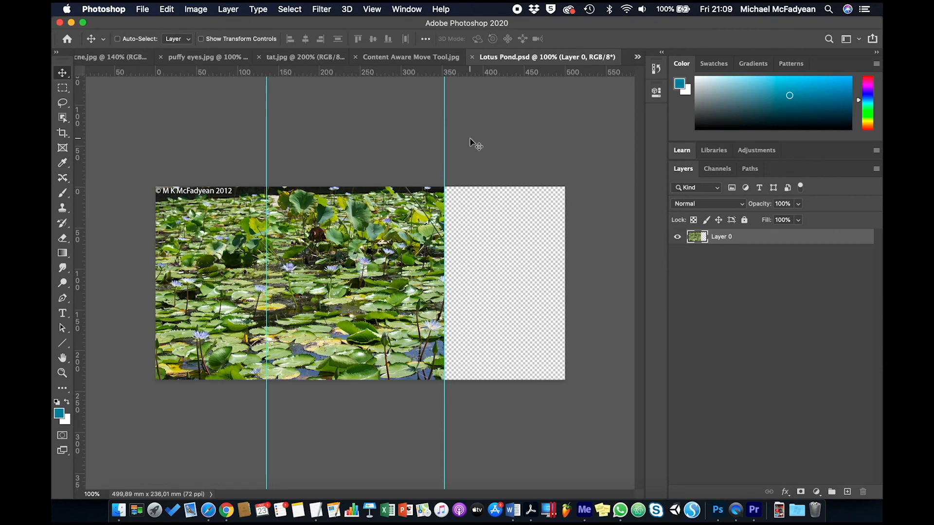
- Try stretching the lotus pond layer horizontally with Free Transform to fill the transparent part of the canvas
key(super+t)
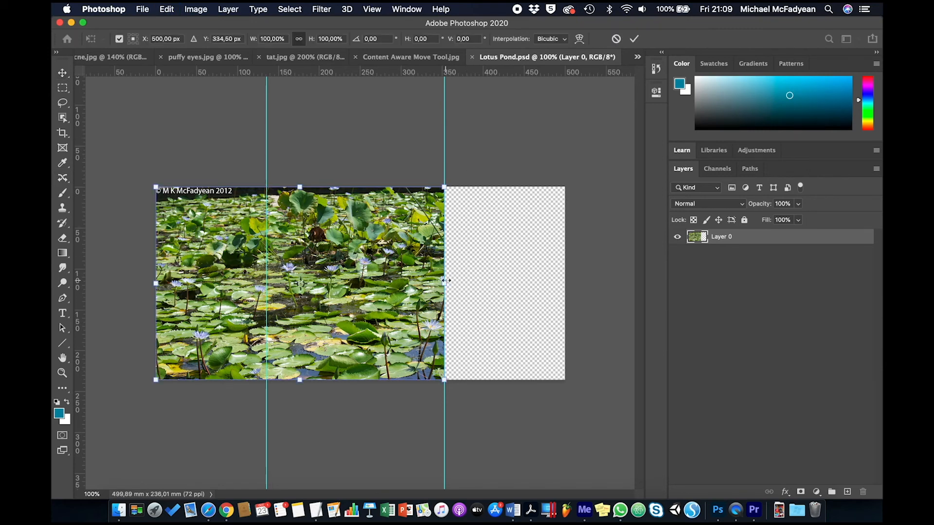
drag(444, 283, 565, 284)
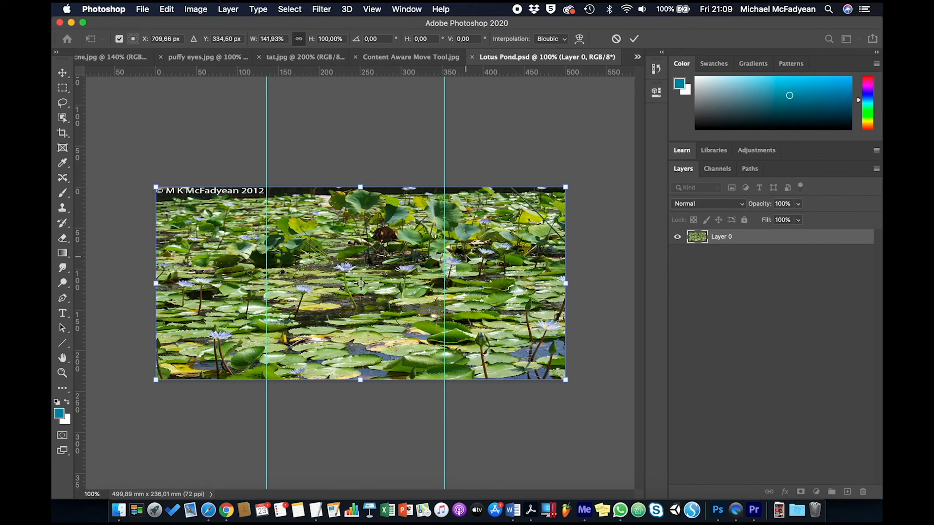
key(Escape)
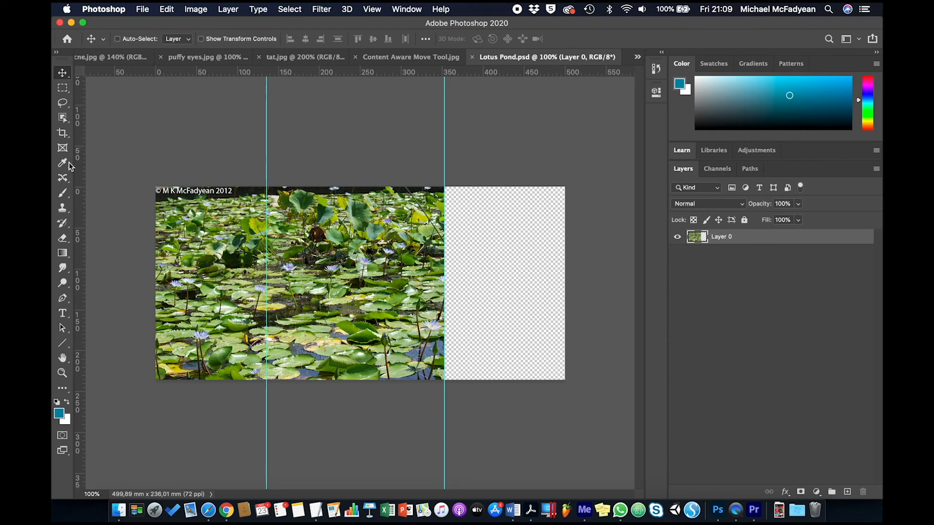
- Choose the Content-Aware Move Tool and set its mode to Extend
click(63, 178)
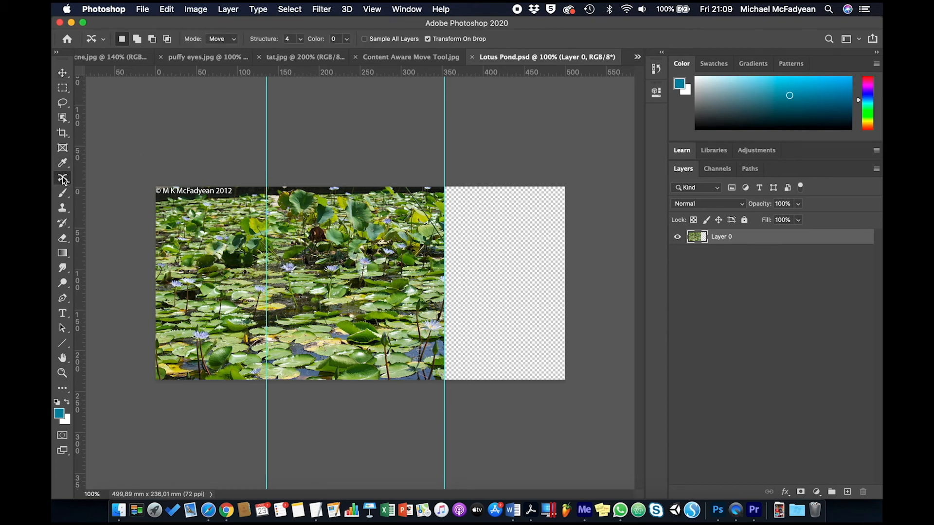
click(62, 178)
click(98, 209)
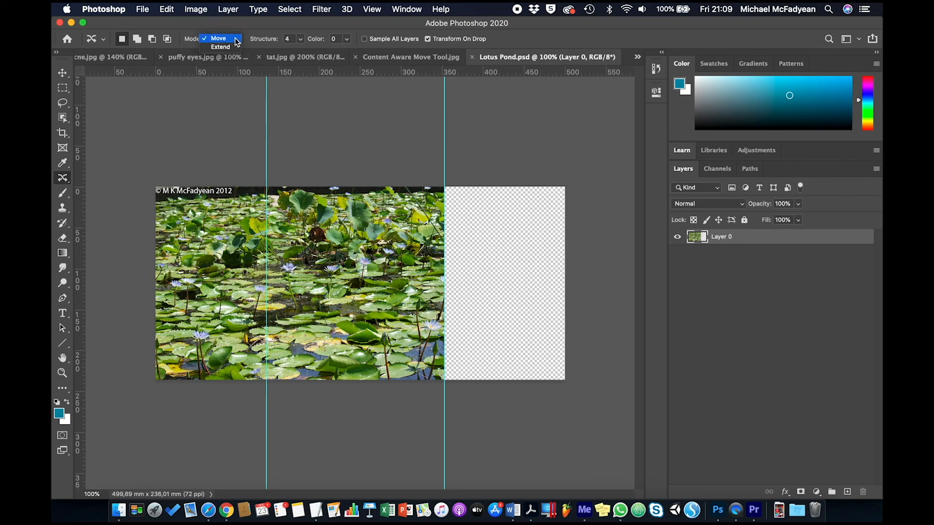
click(228, 45)
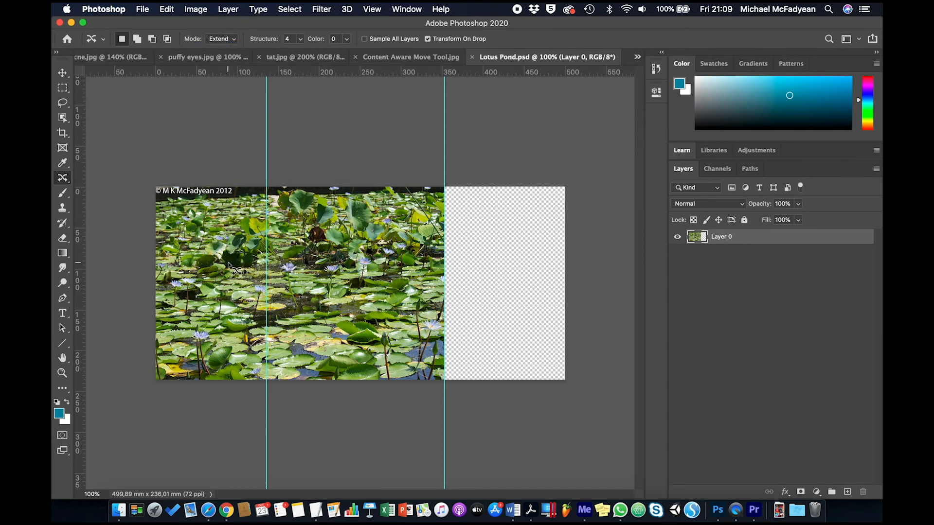
- Select the pond area between the two vertical guides with the Rectangular Marquee and return to the Content-Aware Move Tool
click(63, 89)
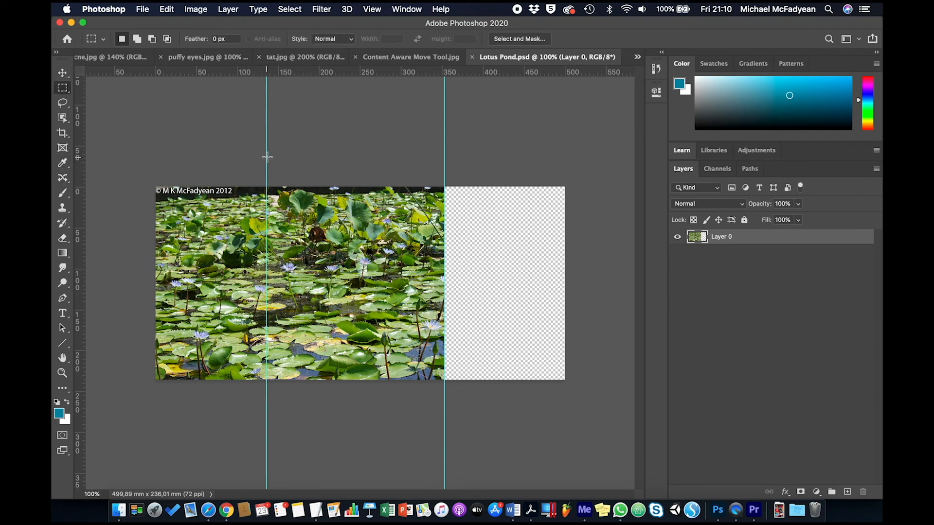
drag(267, 157, 442, 413)
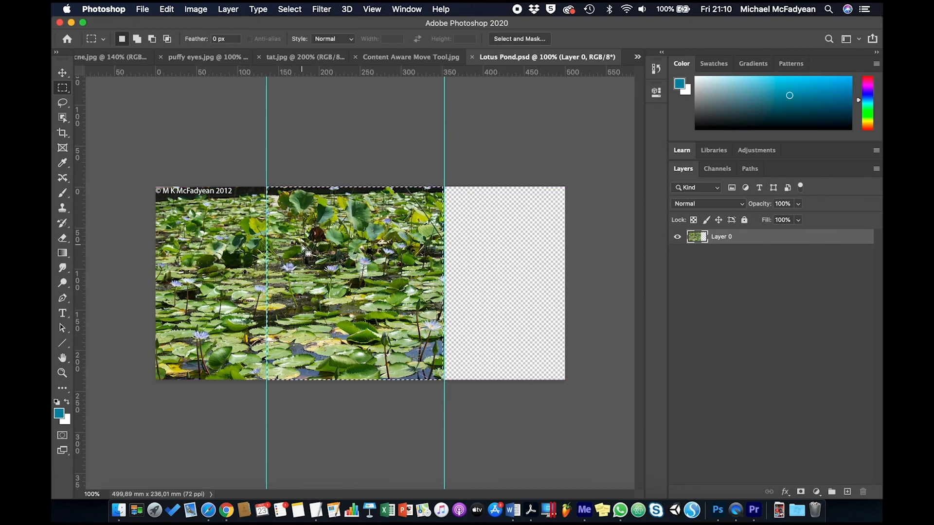
click(65, 180)
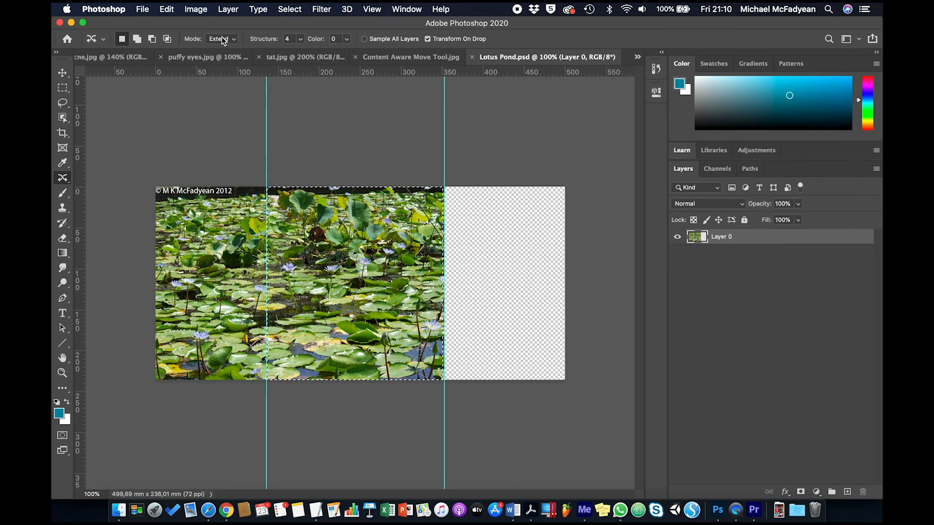
- Try to extend the selected pond area horizontally by about 148.9 mm over the transparent part of the canvas with Content-Aware Move
drag(325, 234, 441, 236)
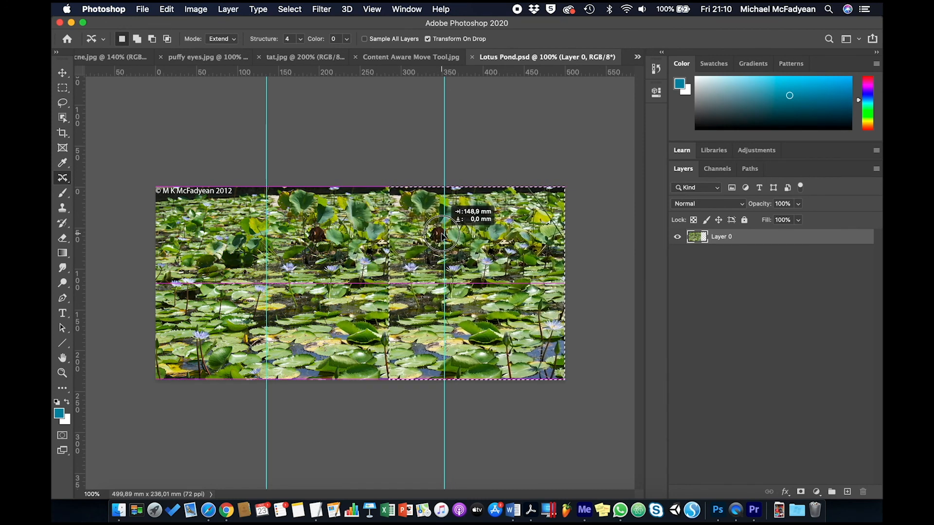
drag(442, 237, 442, 236)
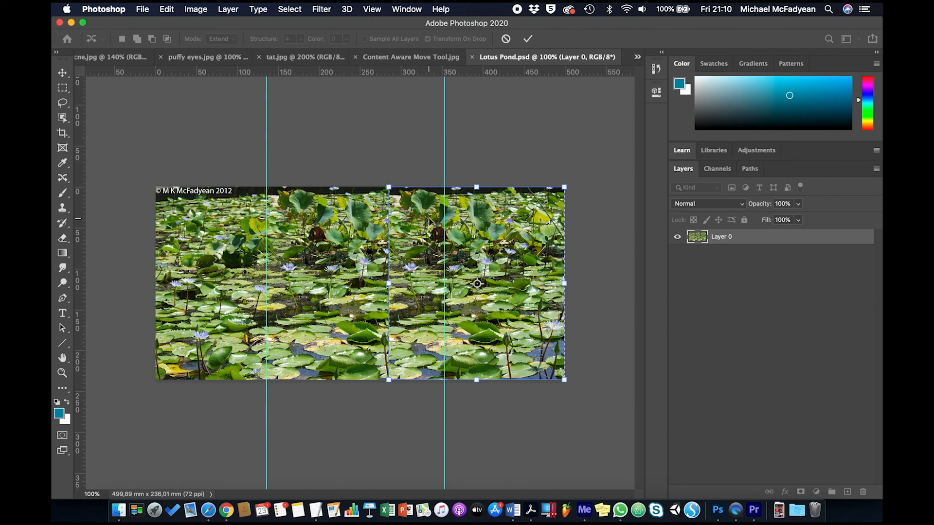
key(super+equal)
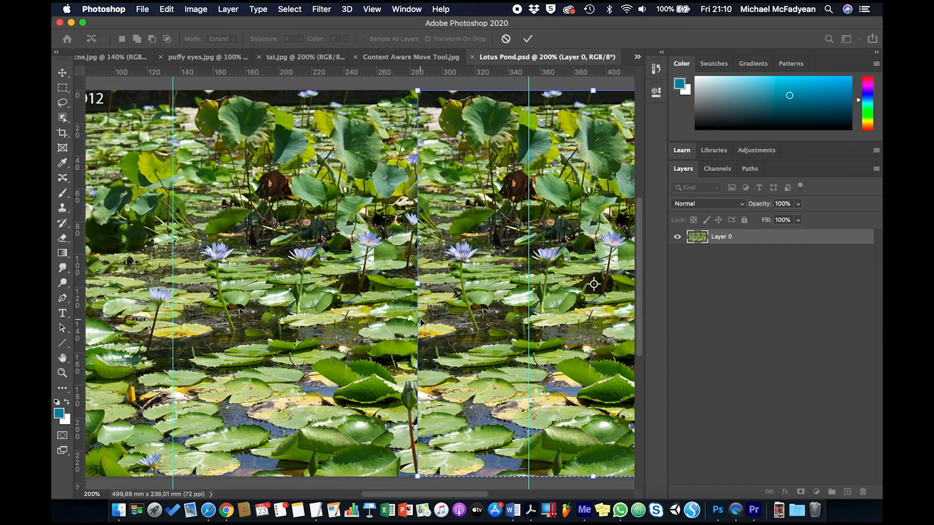
key(Return)
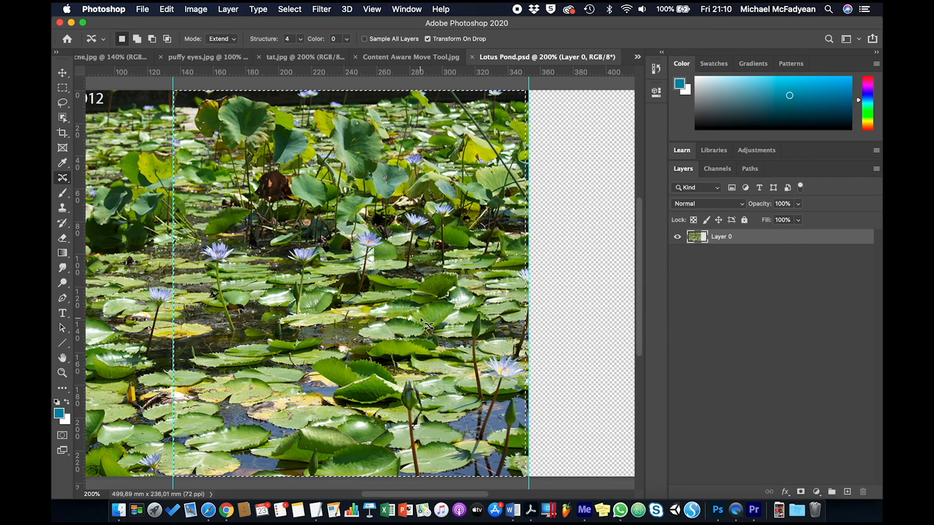
key(super+0)
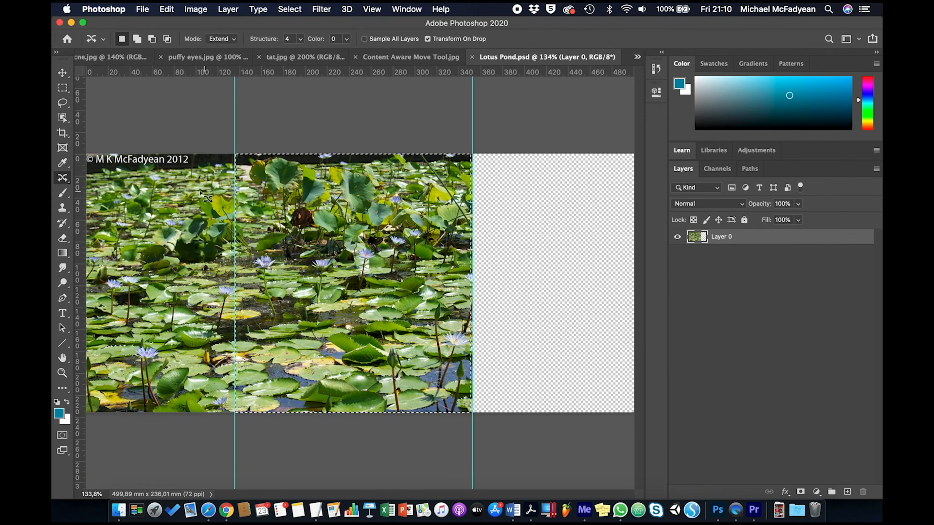
- Try copying the selected pond area over the transparent part of the canvas with the Move Tool, and undo the copy
click(63, 73)
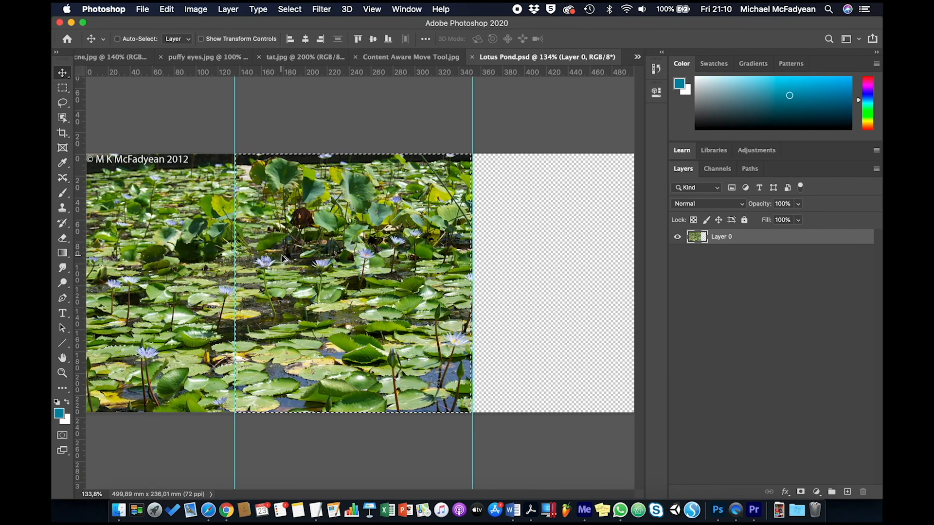
drag(301, 257, 417, 257)
drag(433, 257, 444, 257)
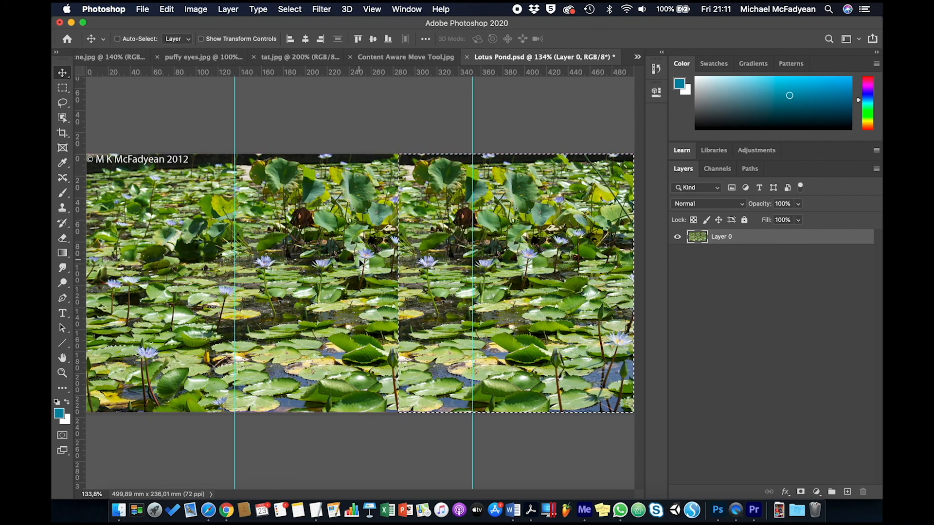
key(super+d)
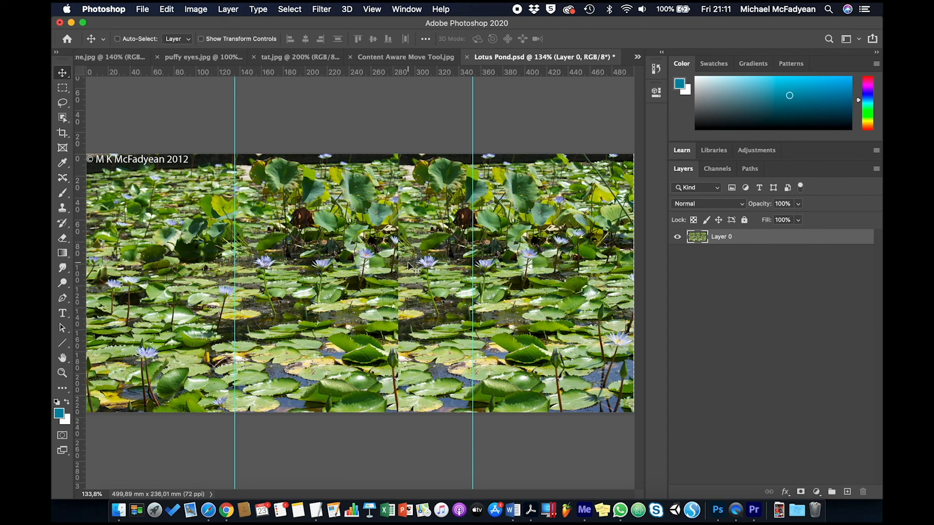
key(super+z)
key(super+z)
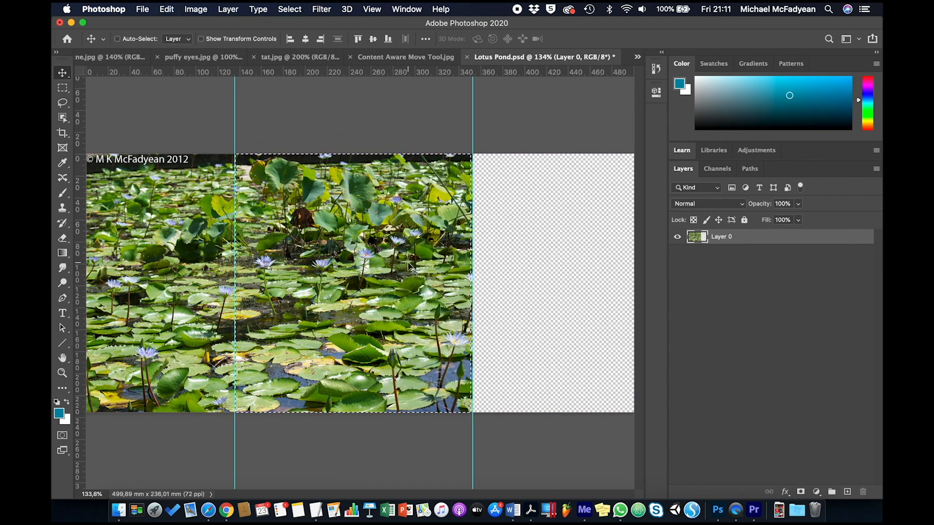
- Extend the selected pond area to the canvas's far edge over the transparent part with the Content-Aware Move Tool, and deselect it
click(62, 178)
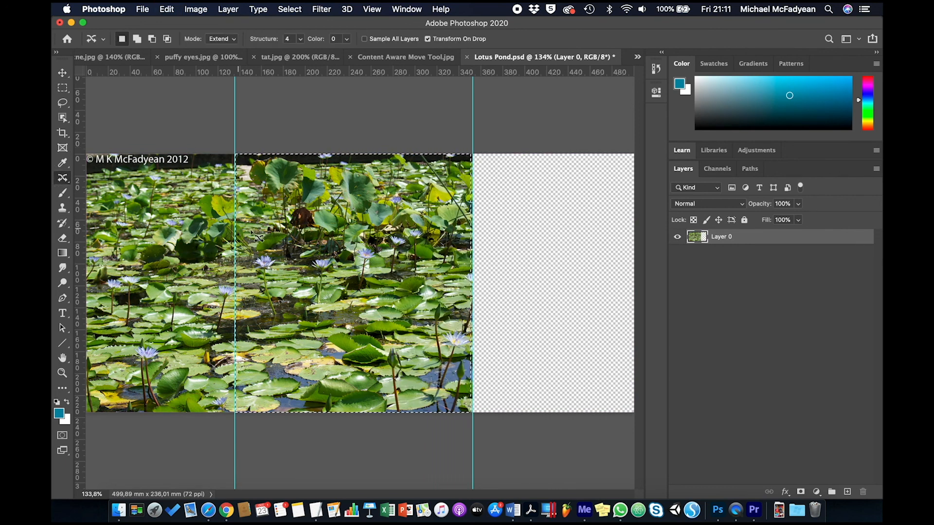
drag(280, 233, 442, 236)
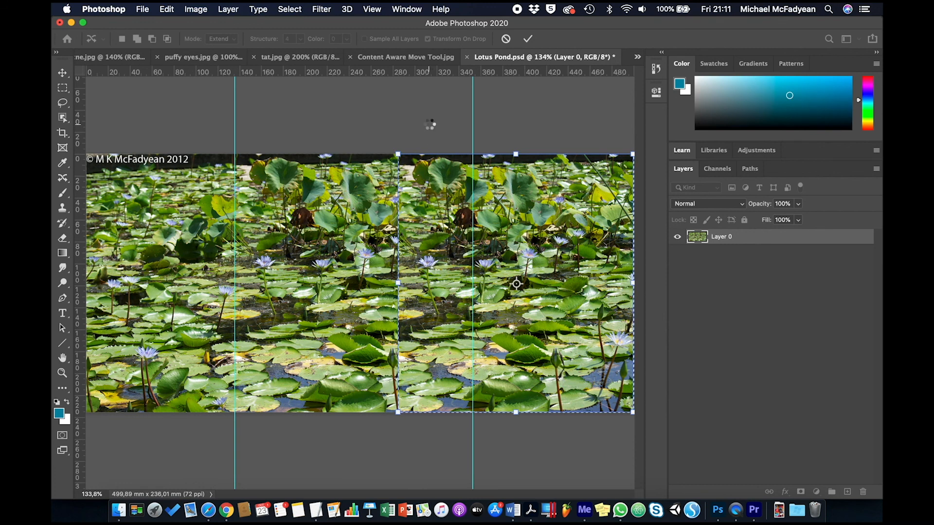
key(Return)
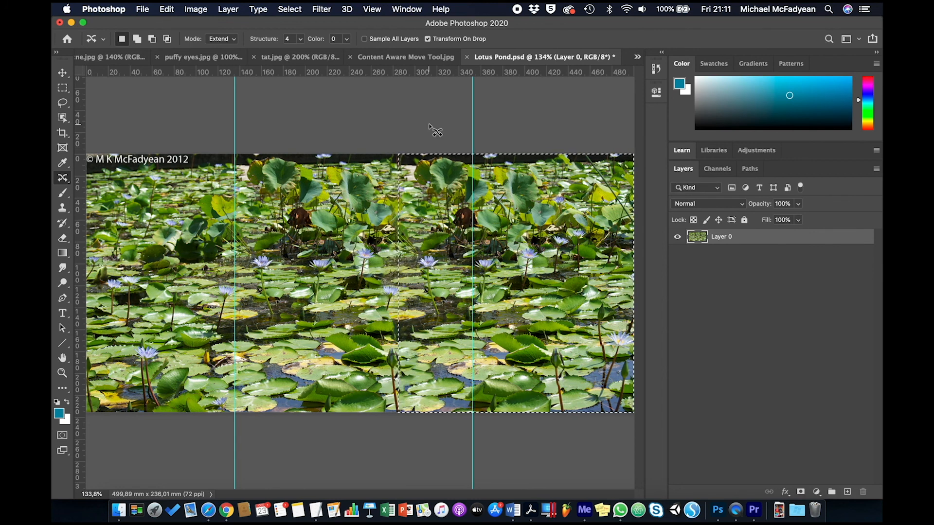
key(super+d)
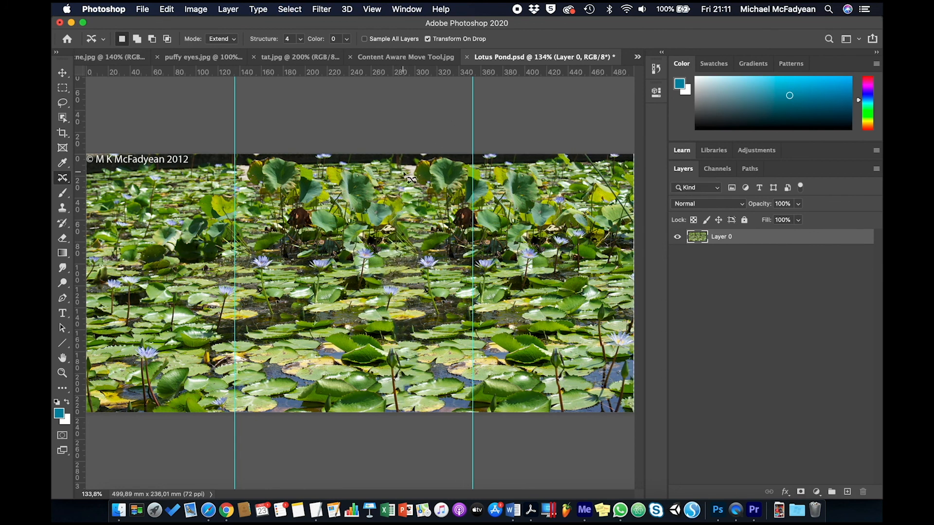